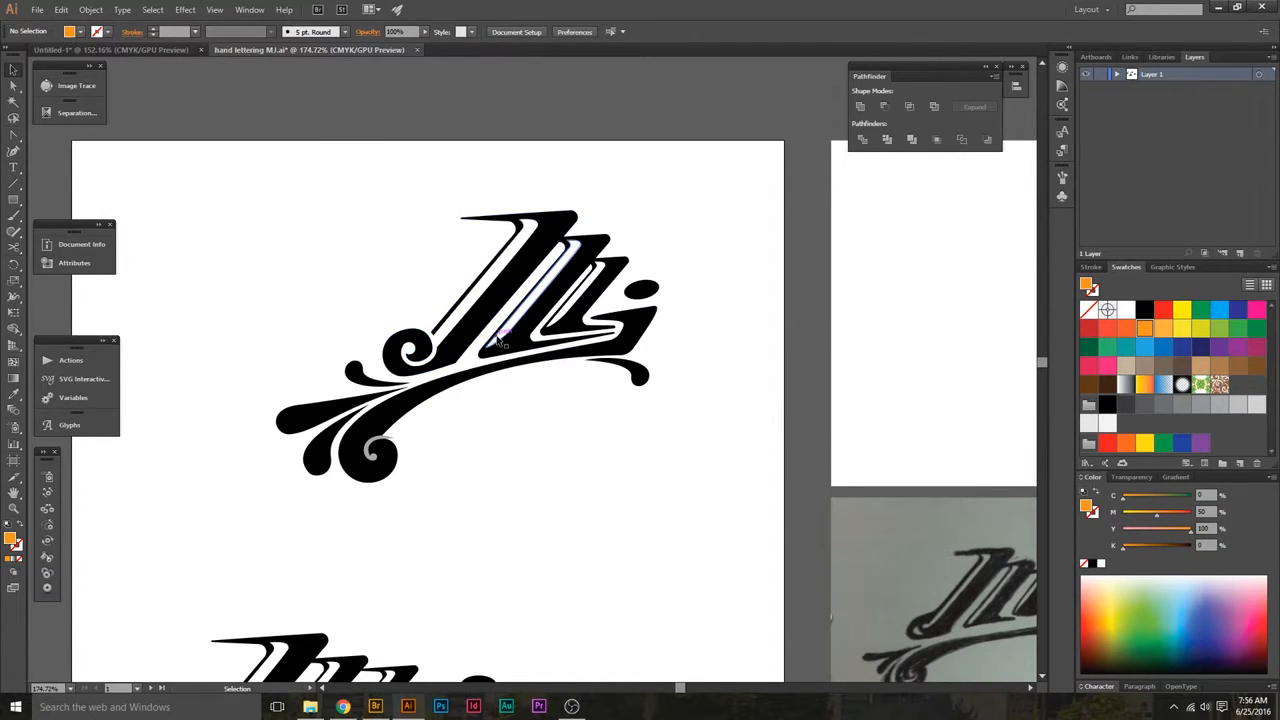
# Compare the black vector lettering with the photographed hand-drawn sketch on the neighbouring artboard
pyautogui.moveTo(657, 543); pyautogui.dragTo(537, 451)
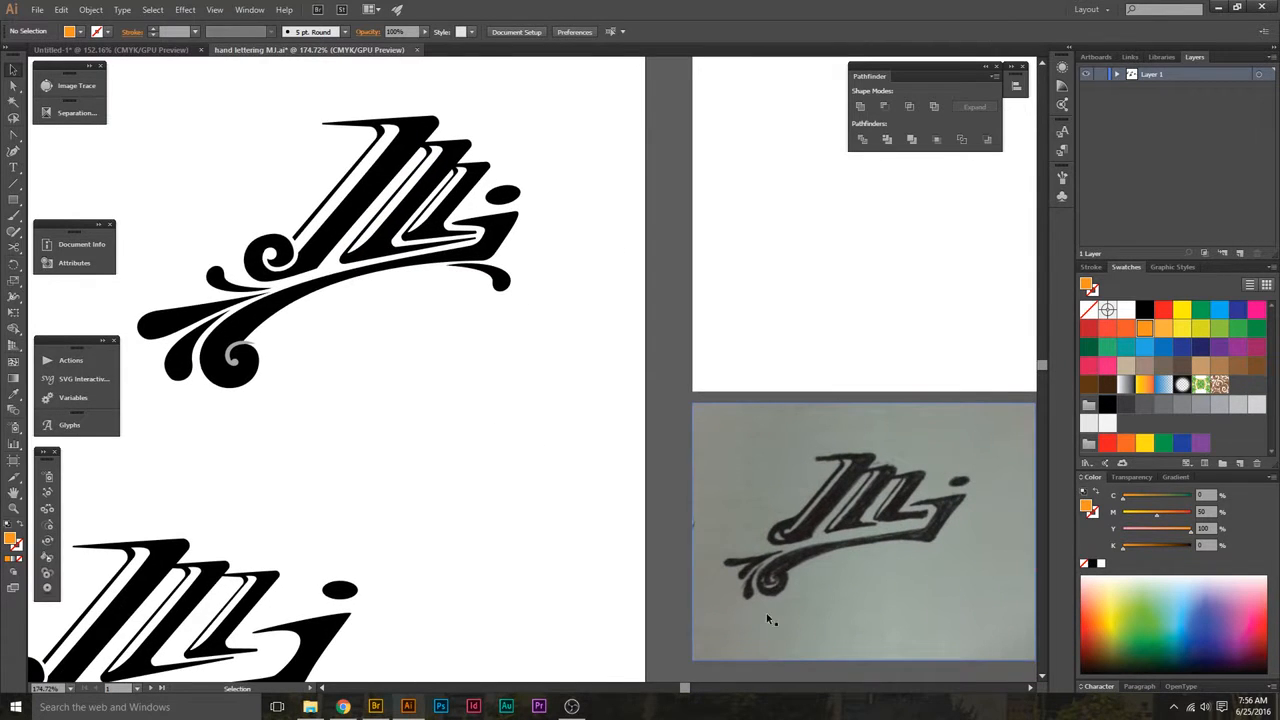
pyautogui.moveTo(318, 360); pyautogui.dragTo(456, 455)
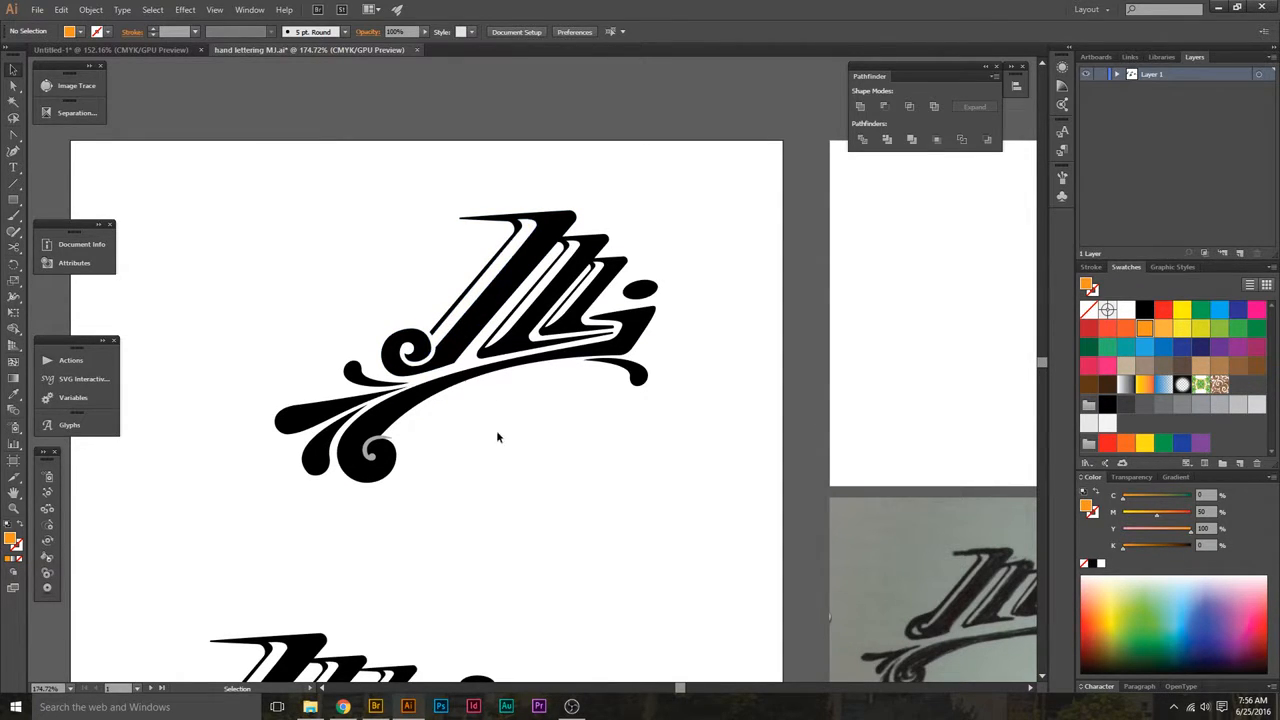
pyautogui.moveTo(498, 434); pyautogui.dragTo(523, 467)
pyautogui.moveTo(426, 402); pyautogui.dragTo(446, 393)
pyautogui.moveTo(501, 489); pyautogui.dragTo(535, 497)
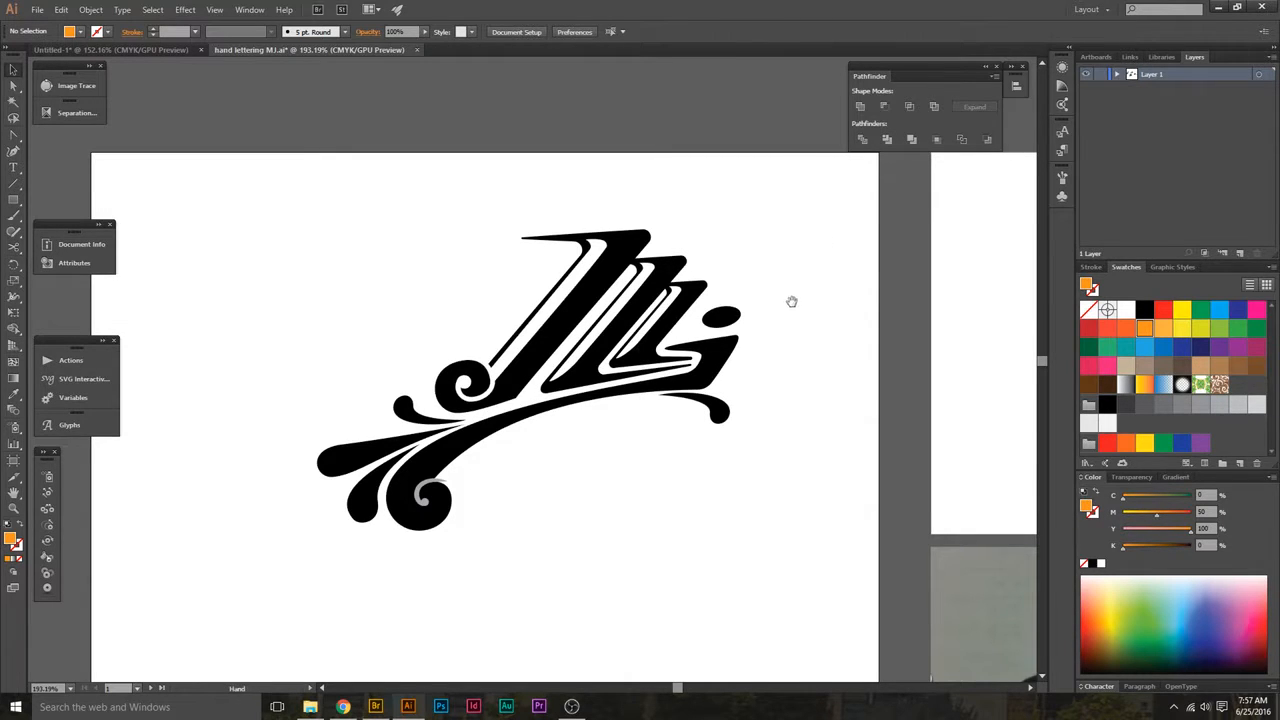
pyautogui.moveTo(791, 300); pyautogui.dragTo(820, 280)
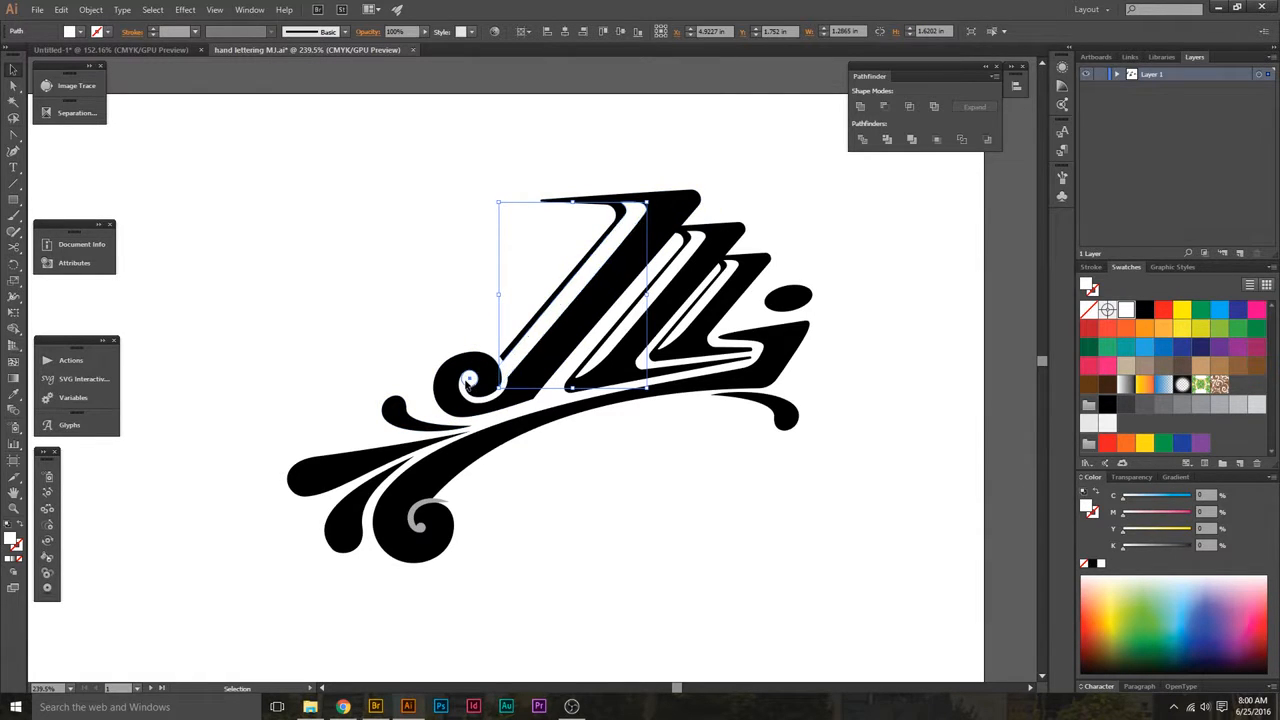
# Combine the white spiral pieces and the long white stem inset of the first letter into one united compound shape
pyautogui.click(497, 390)
pyautogui.keyDown('shift'); pyautogui.click(498, 394); pyautogui.keyUp('shift')
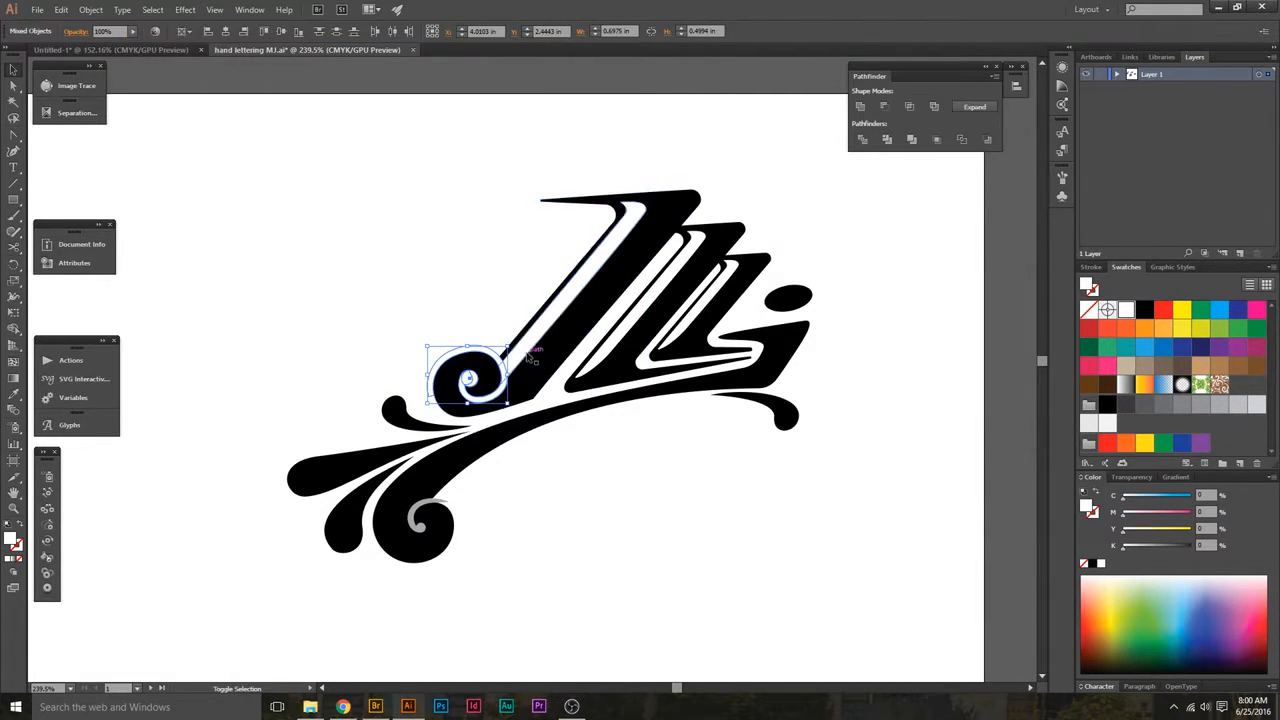
pyautogui.keyDown('shift'); pyautogui.click(527, 355); pyautogui.keyUp('shift')
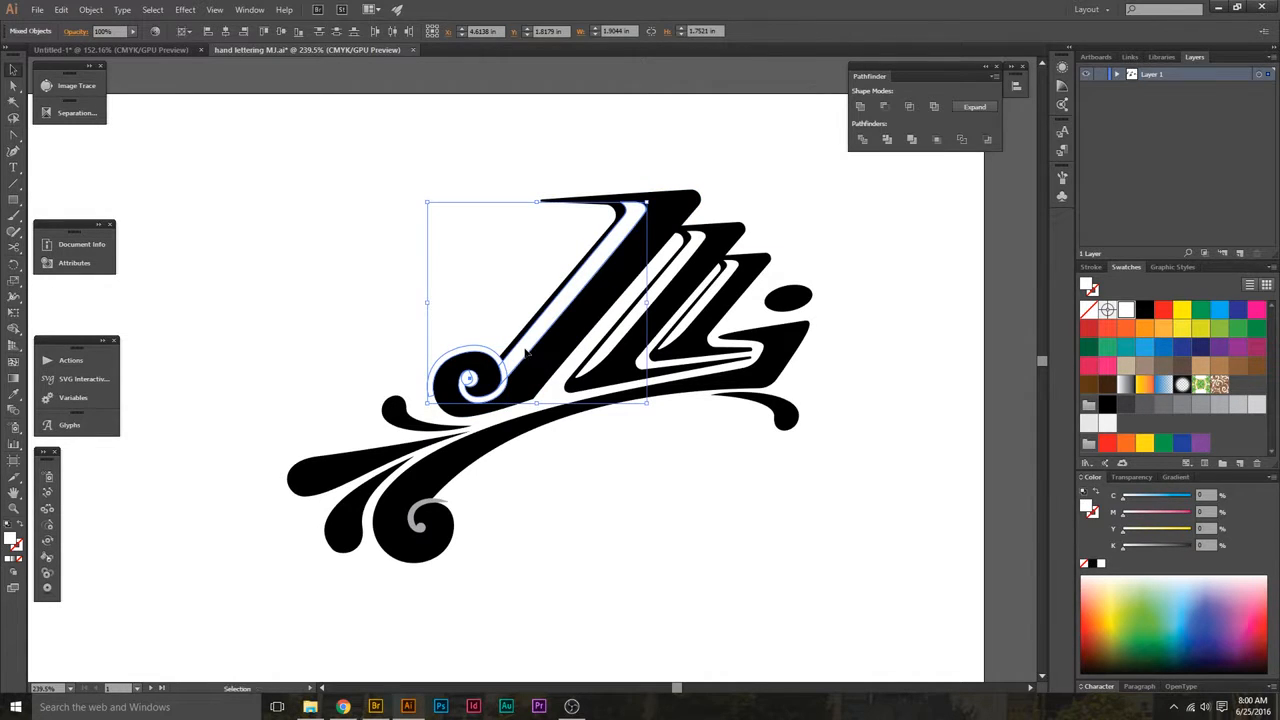
pyautogui.keyDown('alt'); pyautogui.click(860, 107); pyautogui.keyUp('alt')
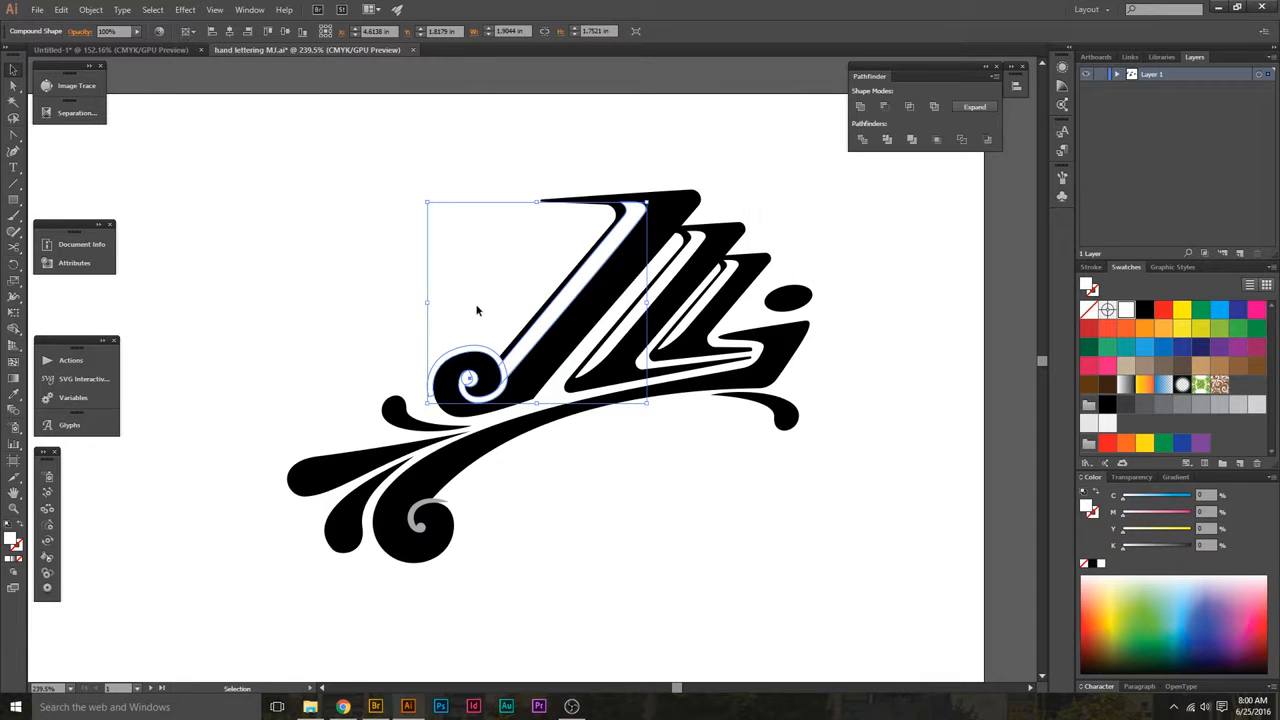
# Subtract the united white shape from the first letter as a live compound shape and fill the result with black
pyautogui.keyDown('shift'); pyautogui.click(594, 297); pyautogui.keyUp('shift')
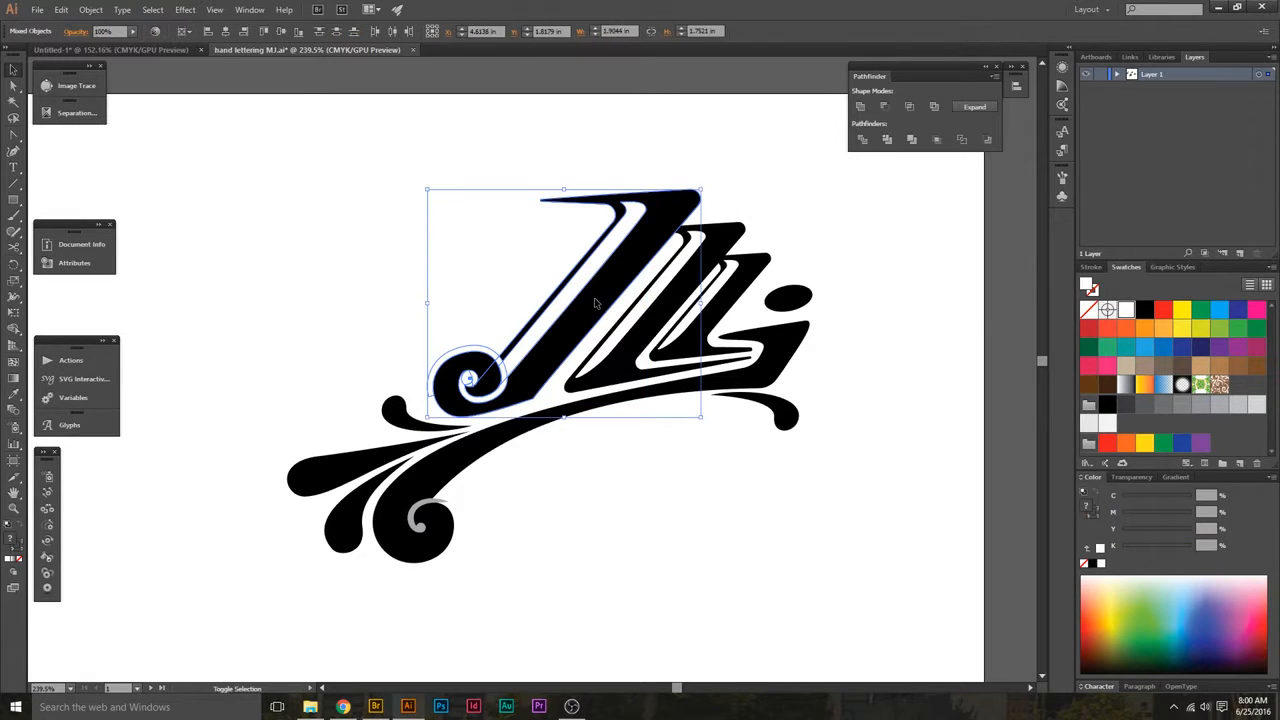
pyautogui.keyDown('alt'); pyautogui.click(885, 108); pyautogui.keyUp('alt')
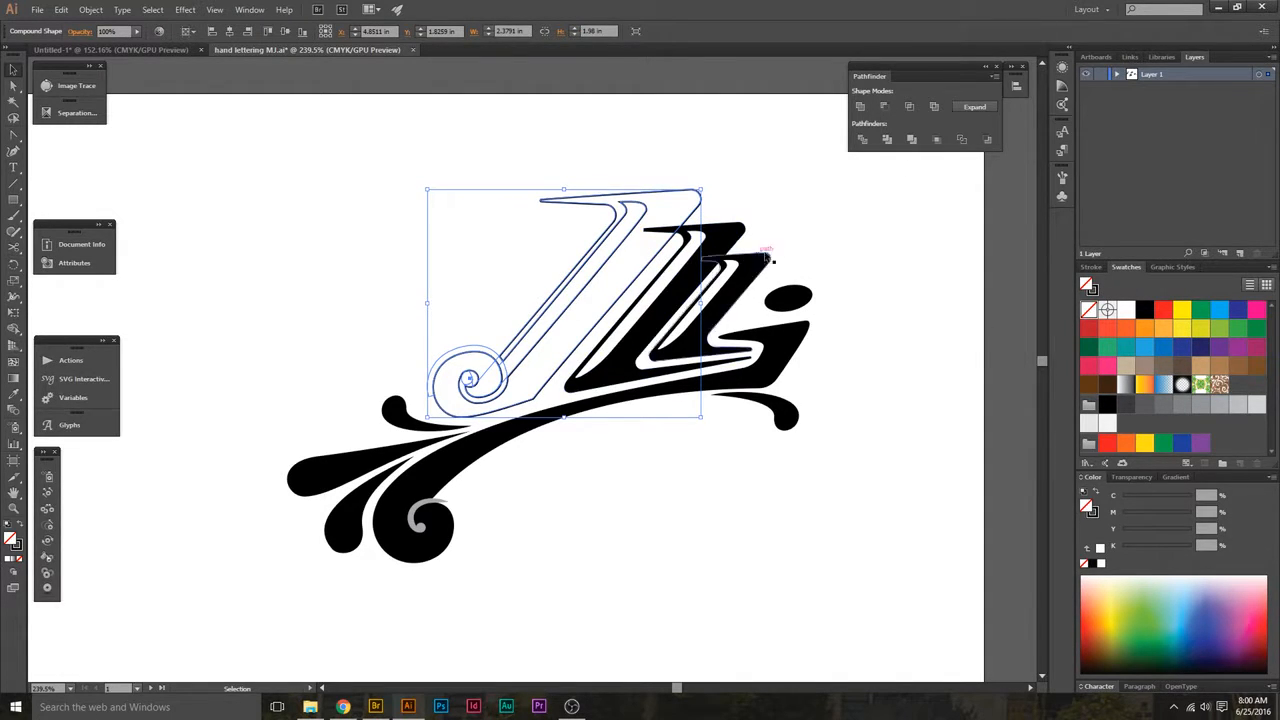
pyautogui.hotkey('shift', 'x')
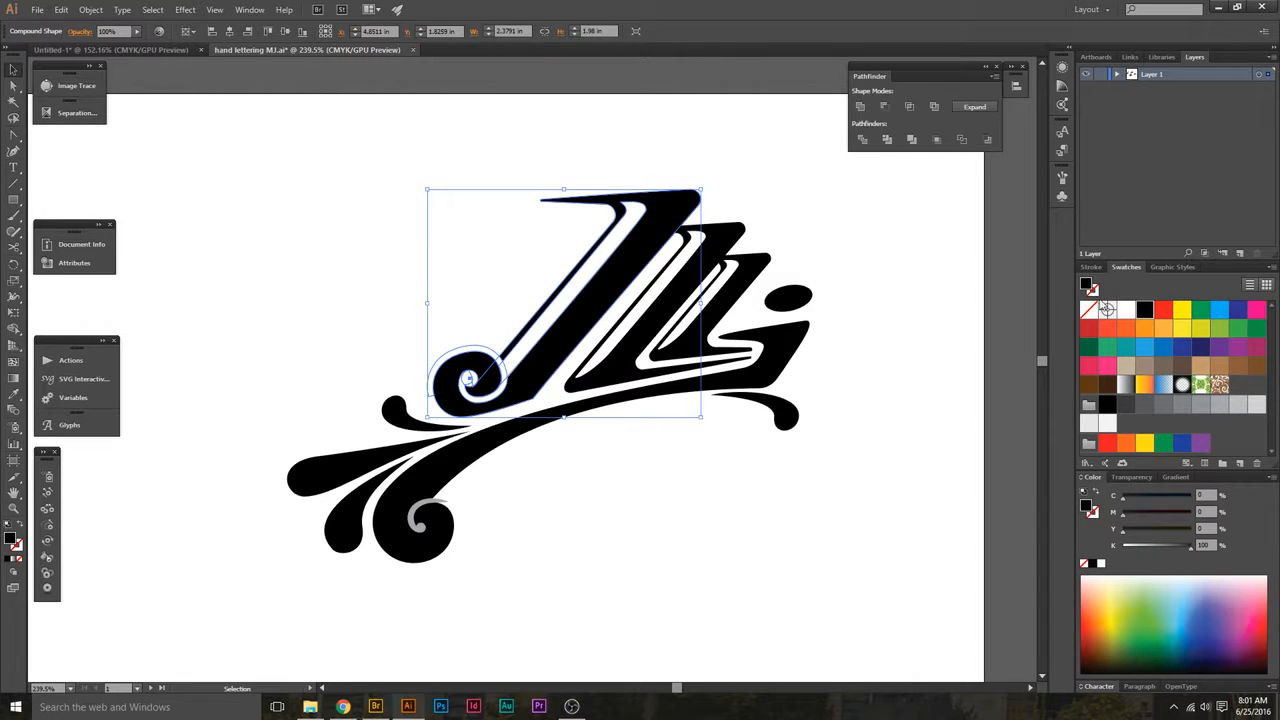
pyautogui.click(819, 222)
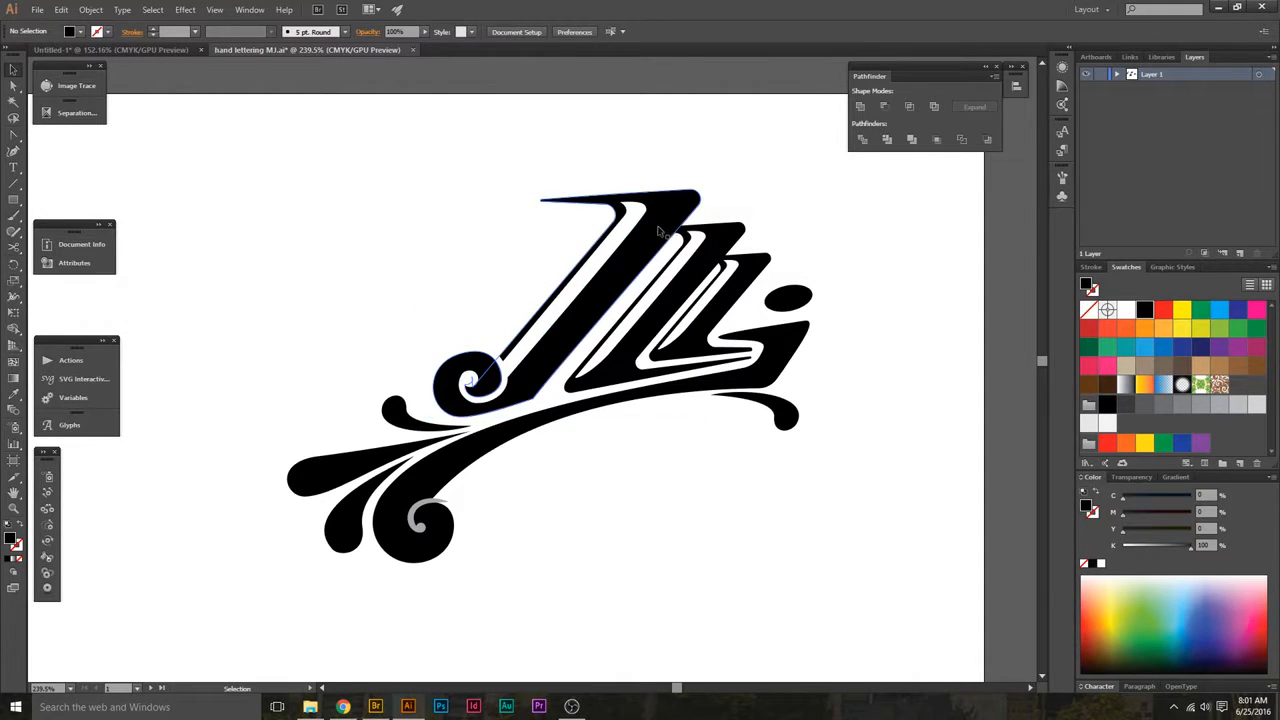
# Try moving the cut-out first letter down over the flourish, and undo the move
pyautogui.moveTo(633, 260); pyautogui.dragTo(608, 335)
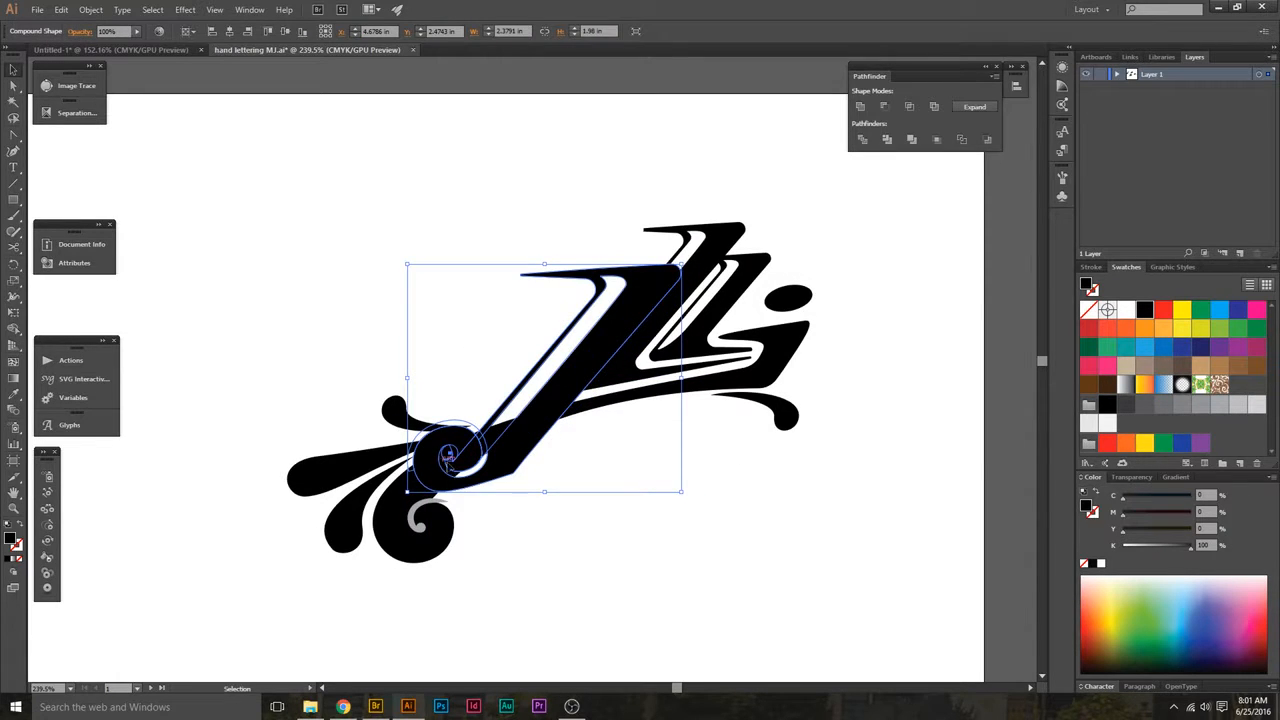
pyautogui.click(785, 517)
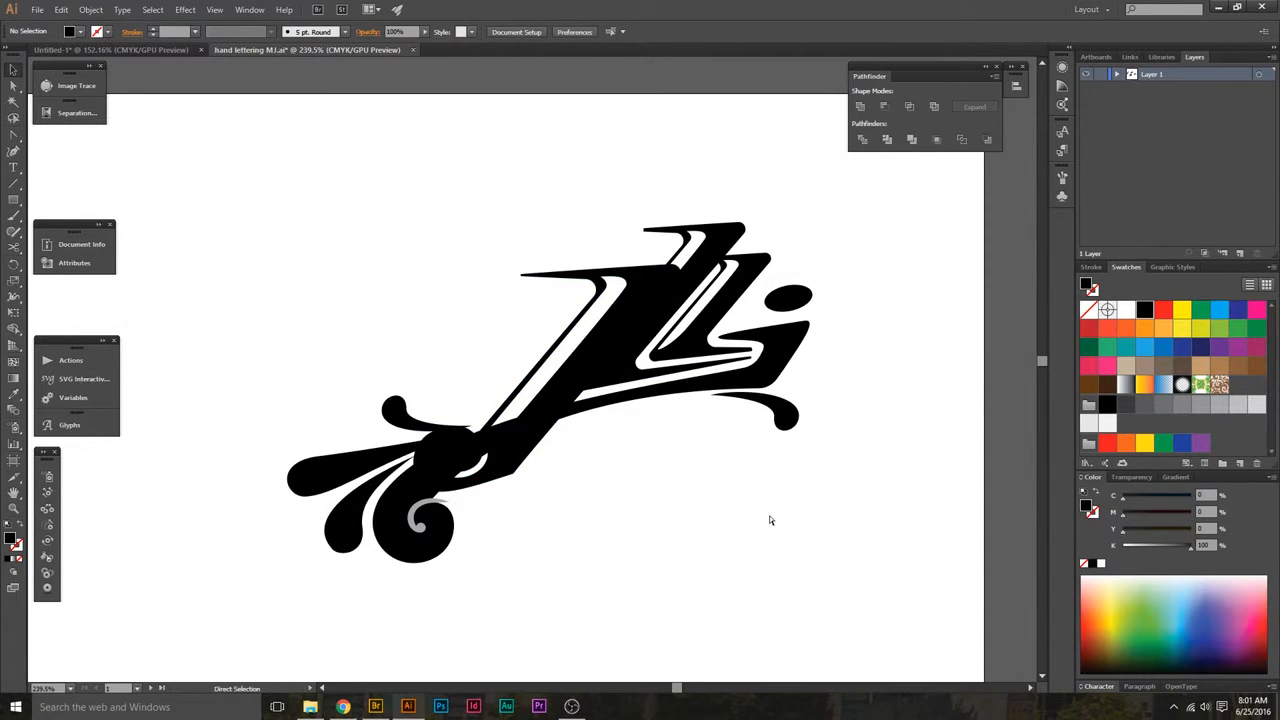
pyautogui.hotkey('ctrl', 'z')
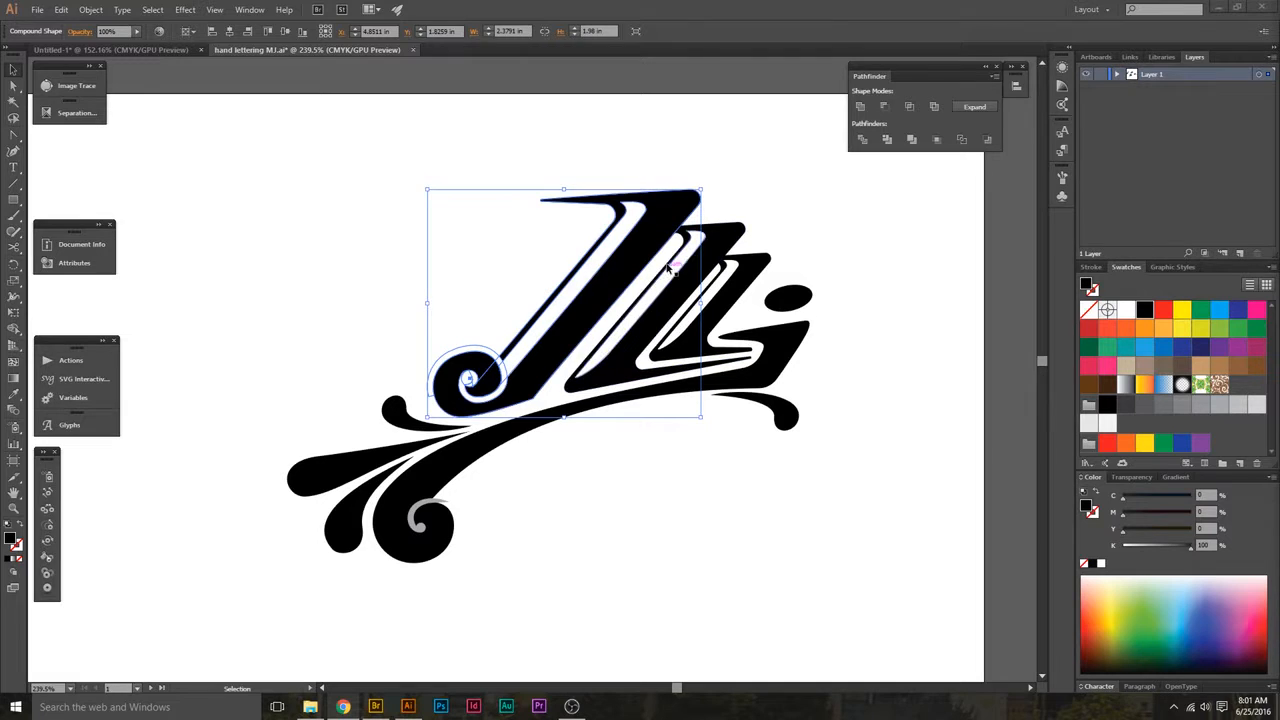
pyautogui.click(607, 171)
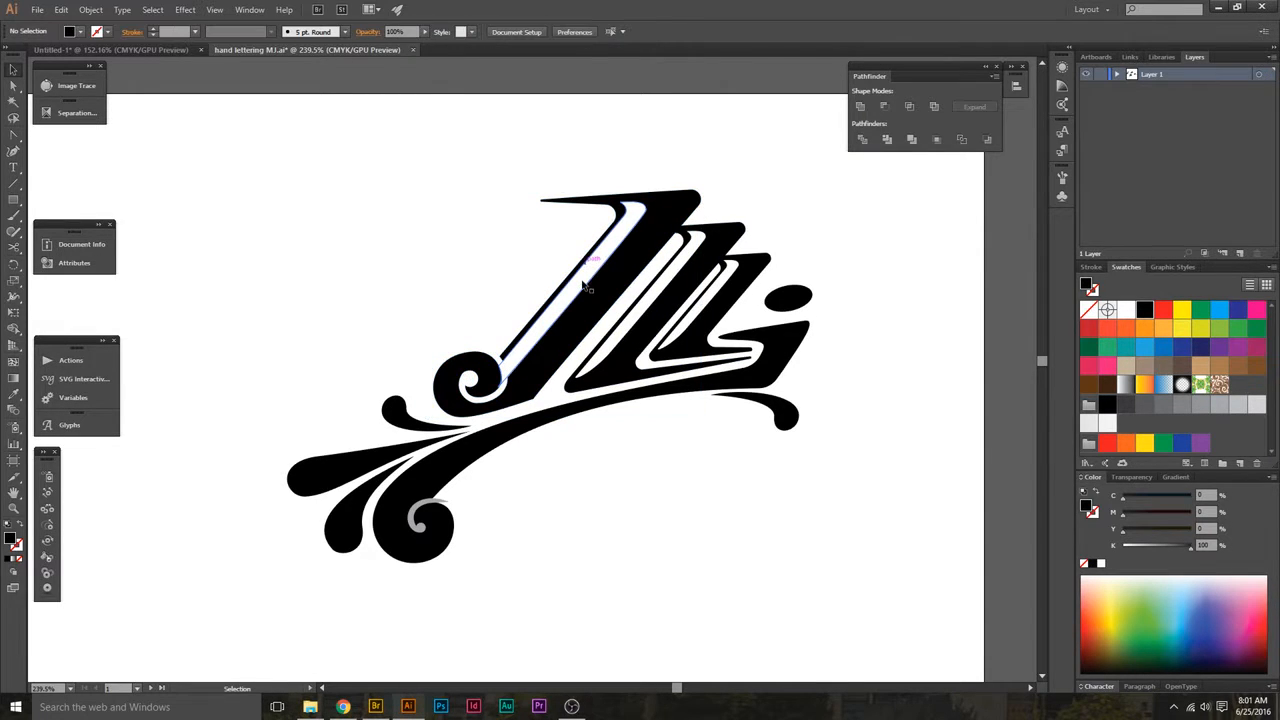
# Select the small circle inside the first letter's spiral on its own, and try moving the whole compound shape over the flourish
pyautogui.moveTo(468, 390); pyautogui.dragTo(638, 344)
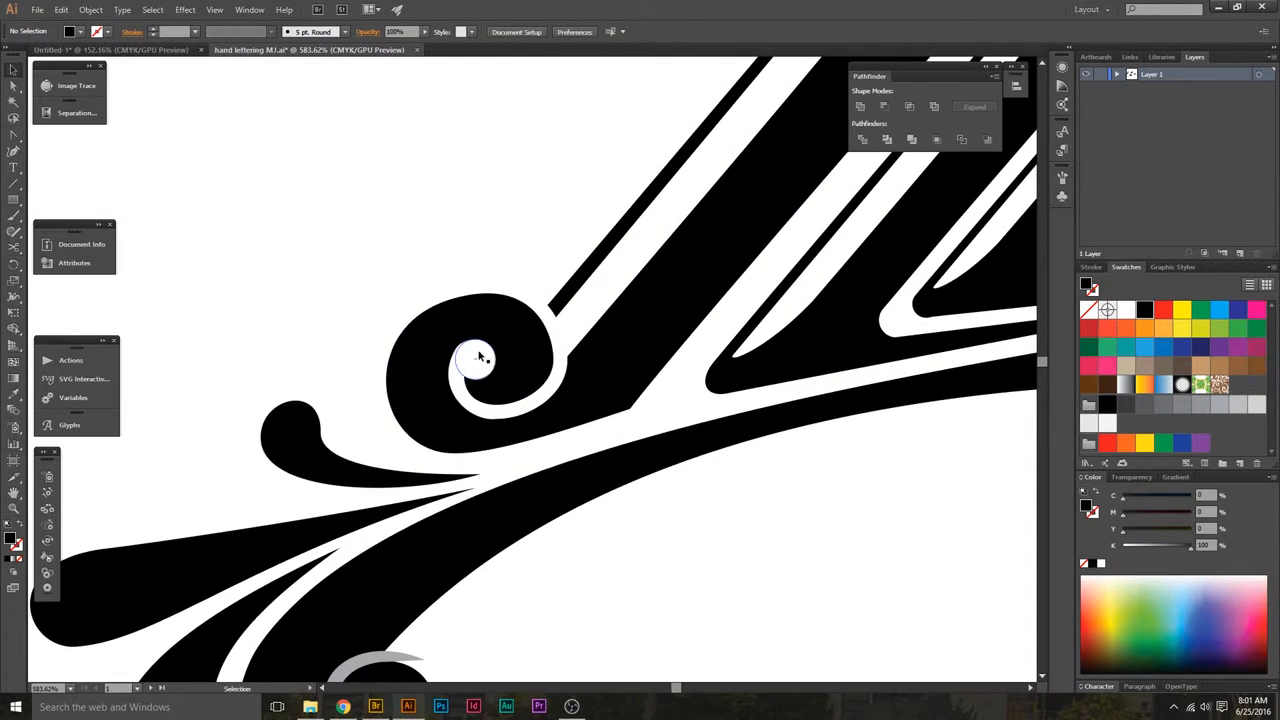
pyautogui.press('a')
pyautogui.click(474, 362)
pyautogui.press('v')
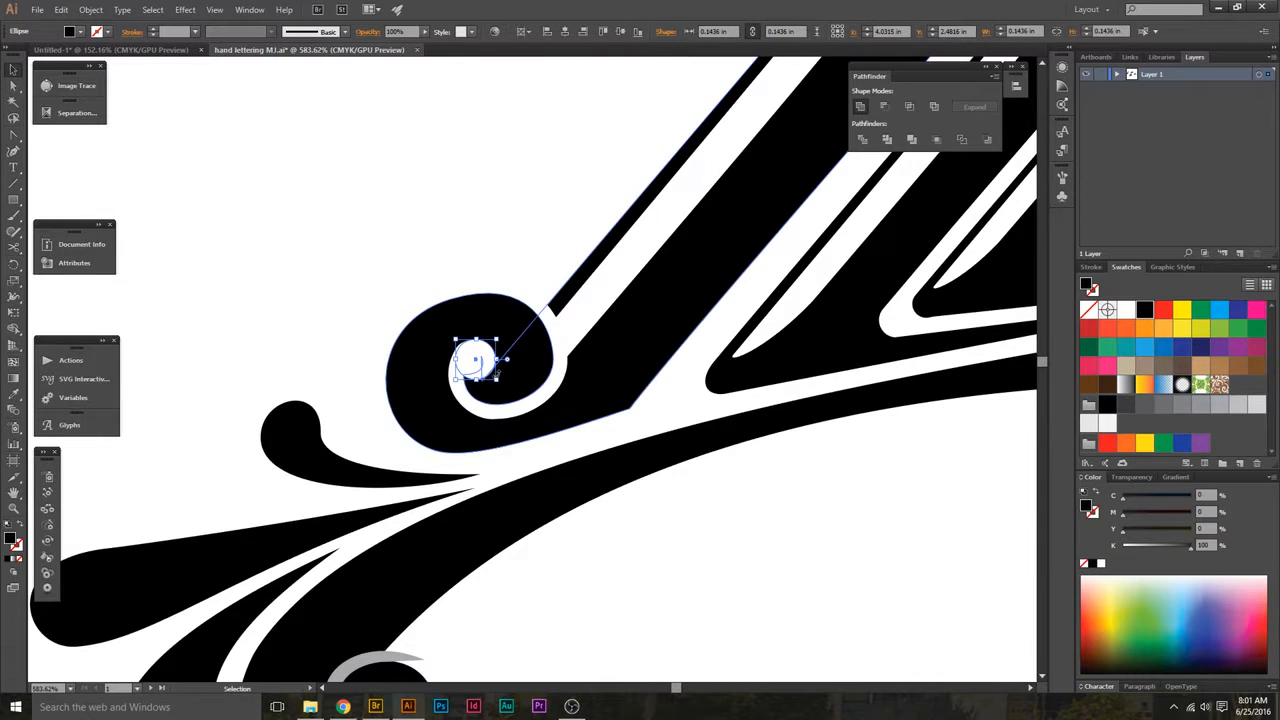
pyautogui.click(740, 537)
pyautogui.moveTo(590, 366); pyautogui.dragTo(692, 482)
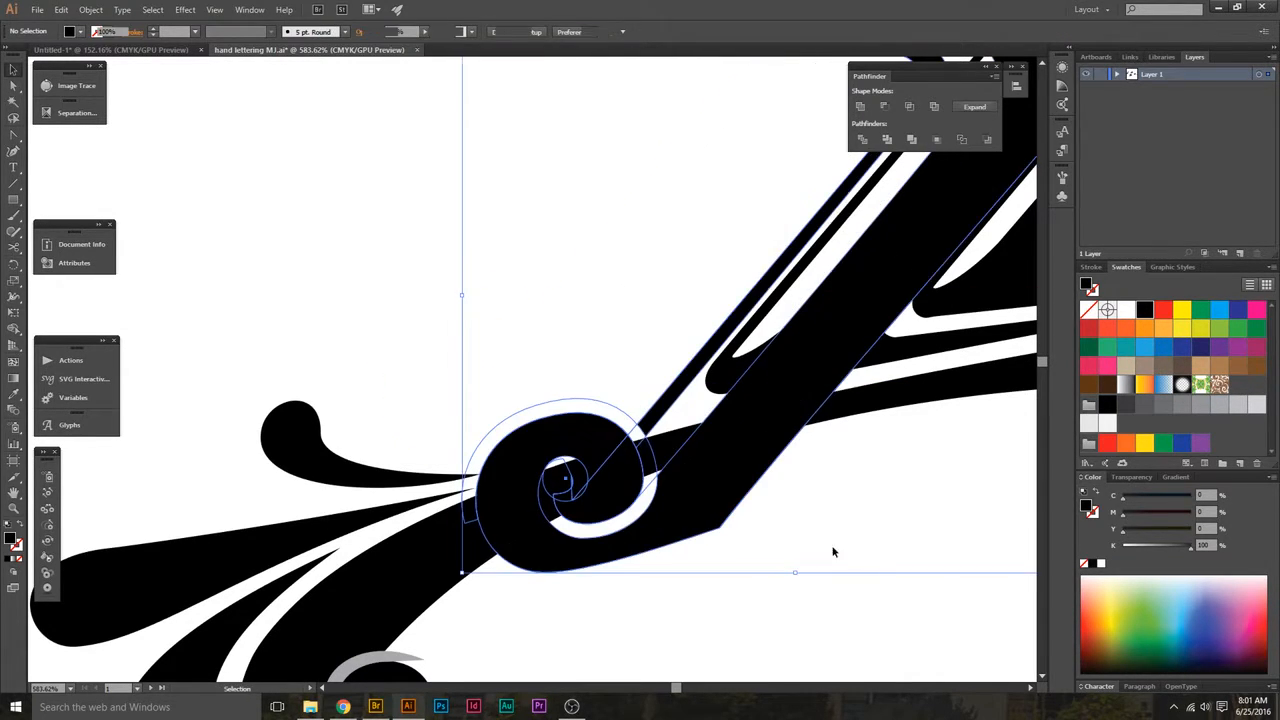
pyautogui.click(816, 616)
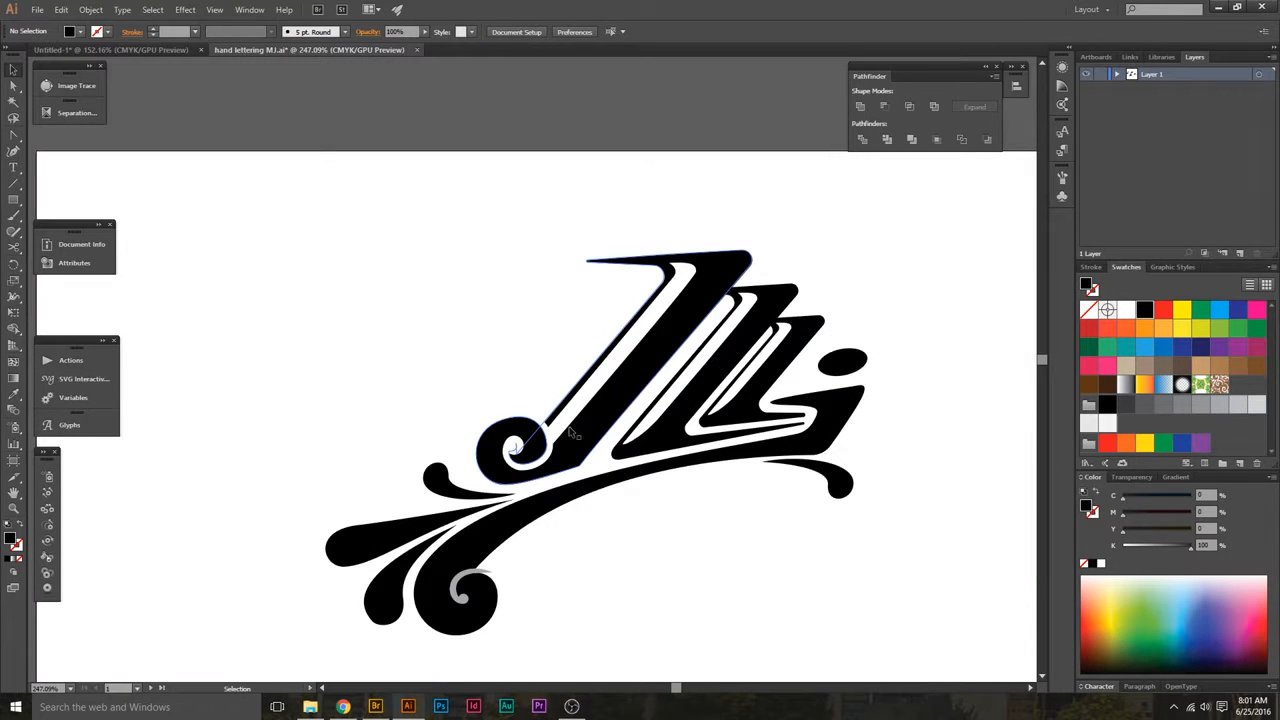
# Expand the first letter's compound shape into a plain path
pyautogui.click(592, 418)
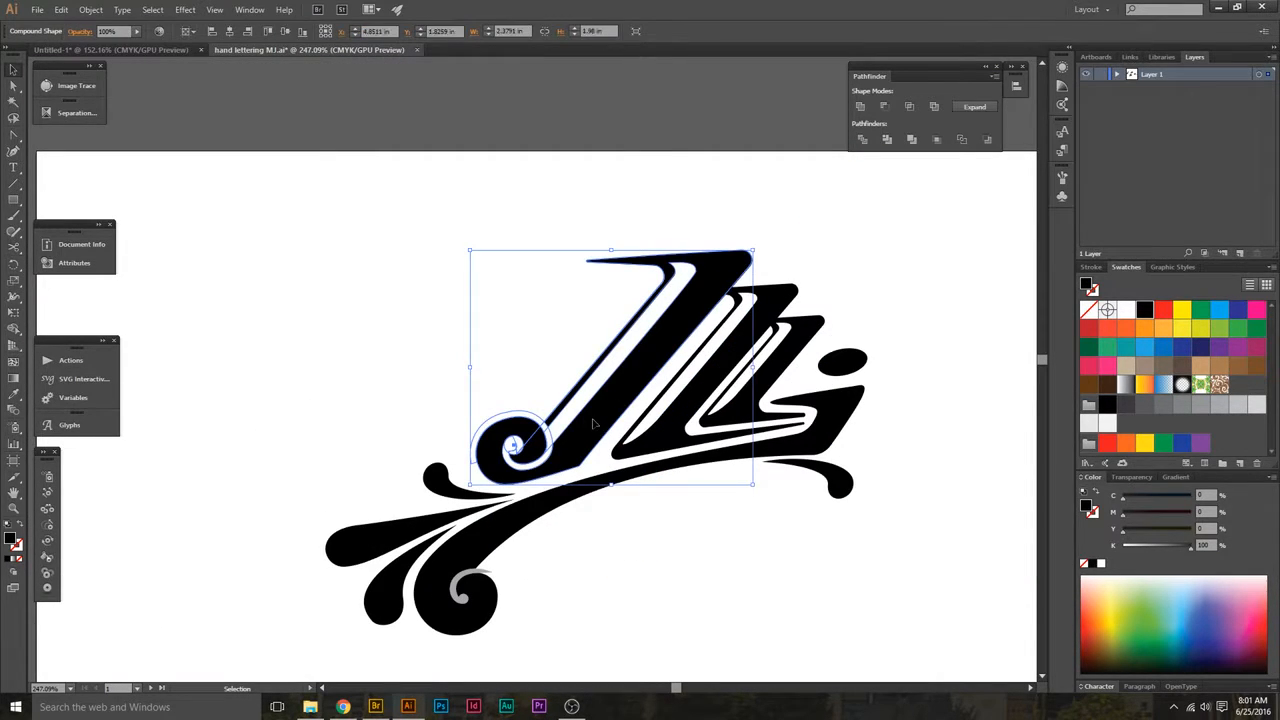
pyautogui.click(978, 108)
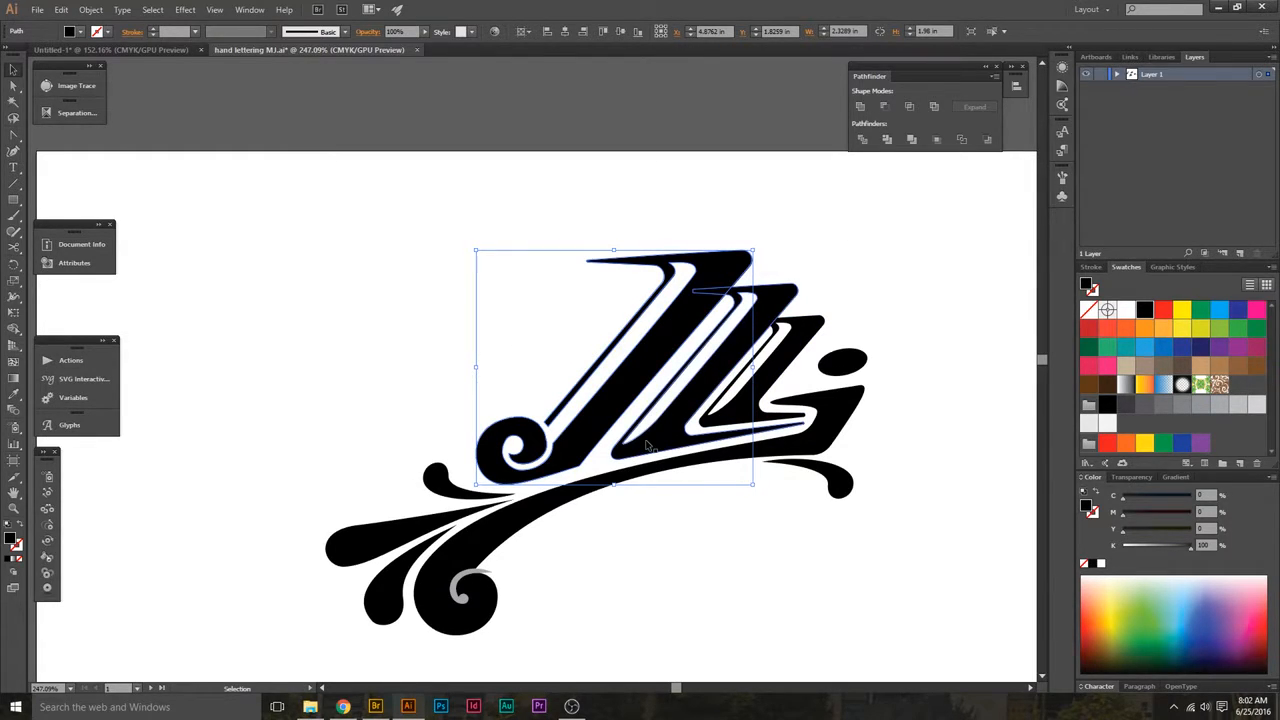
pyautogui.click(862, 286)
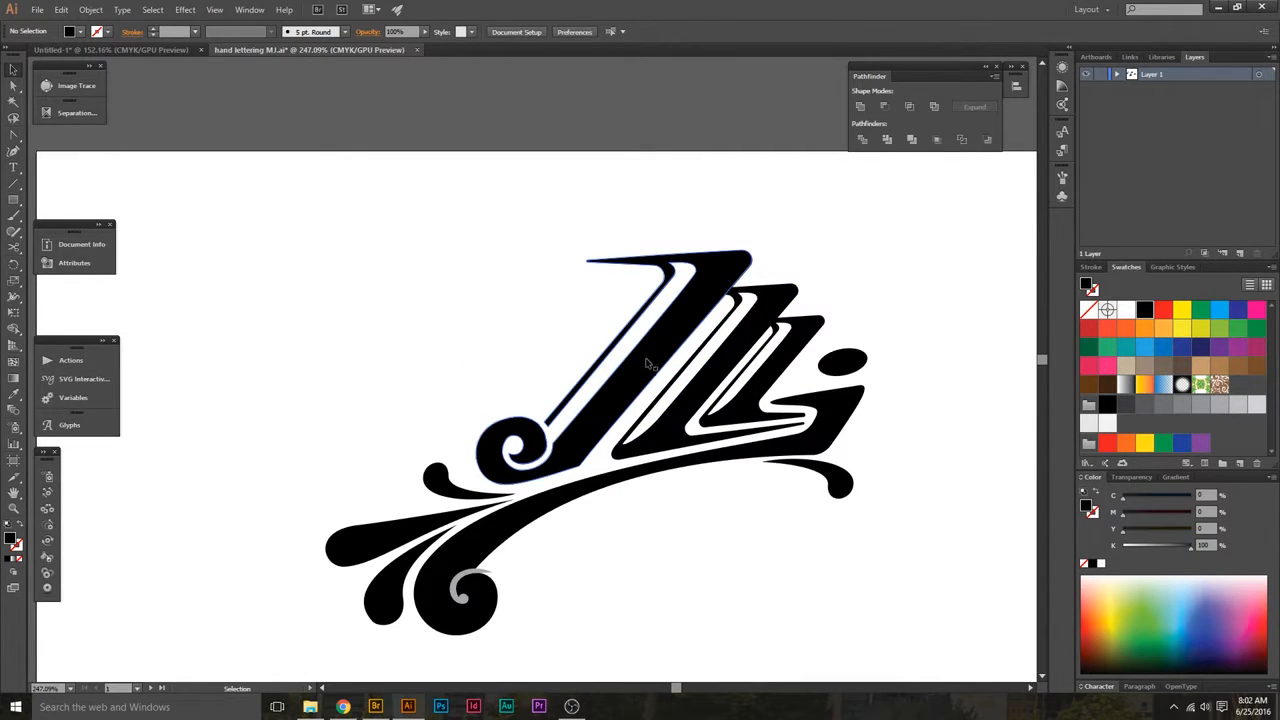
pyautogui.hotkey('ctrl', 'space')
pyautogui.moveTo(631, 546); pyautogui.dragTo(603, 522)
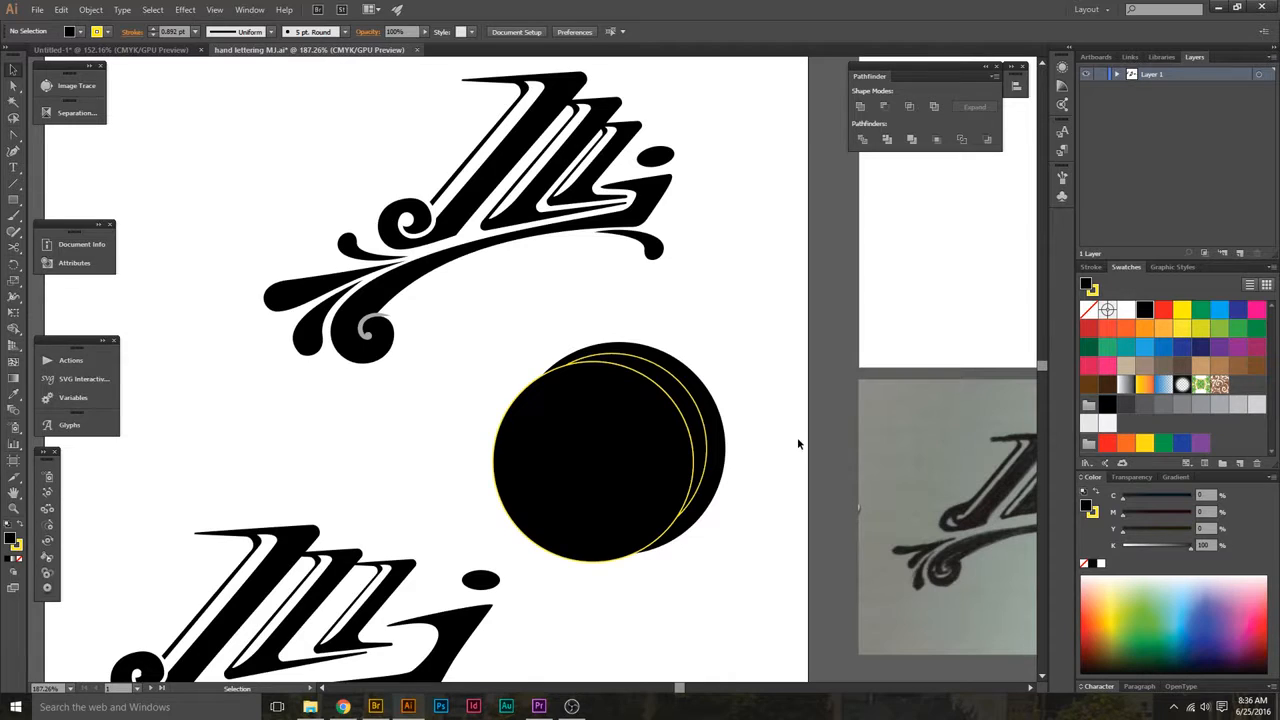
# Subtract the front yellow-outlined circle from the yellow-outlined circle behind it with Minus Front to form a crescent on the black ball
pyautogui.click(652, 358)
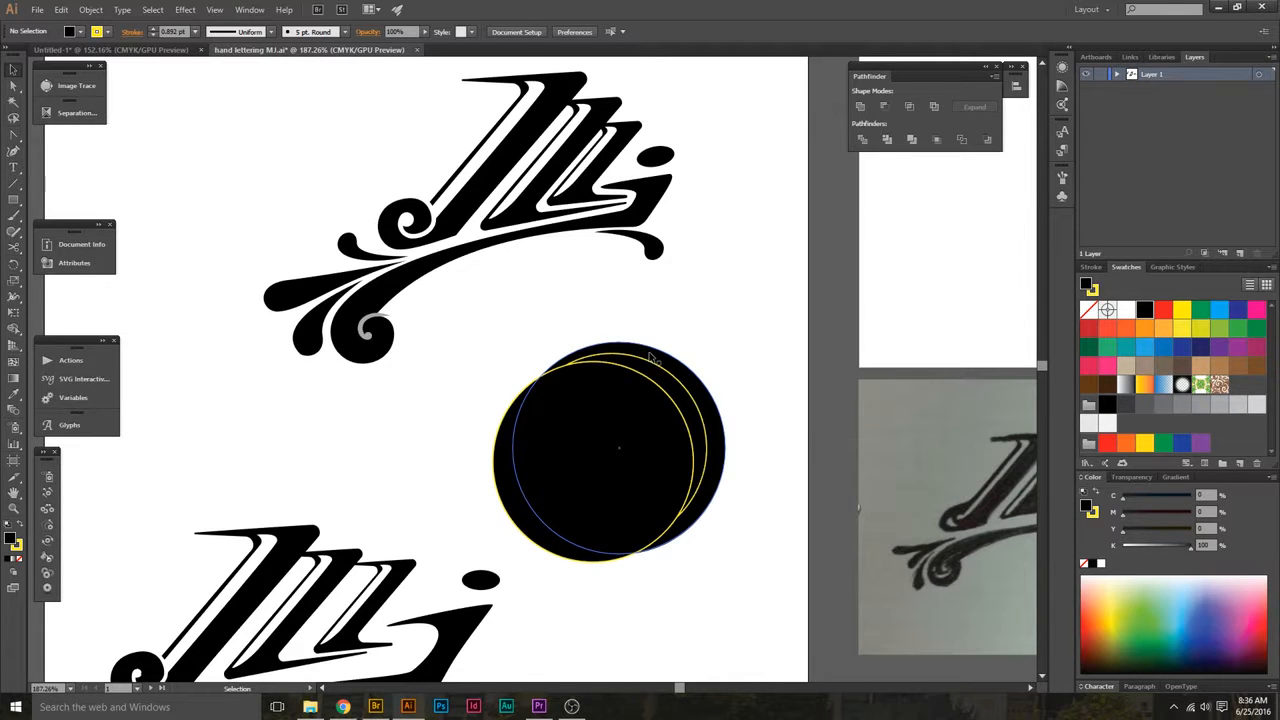
pyautogui.click(690, 343)
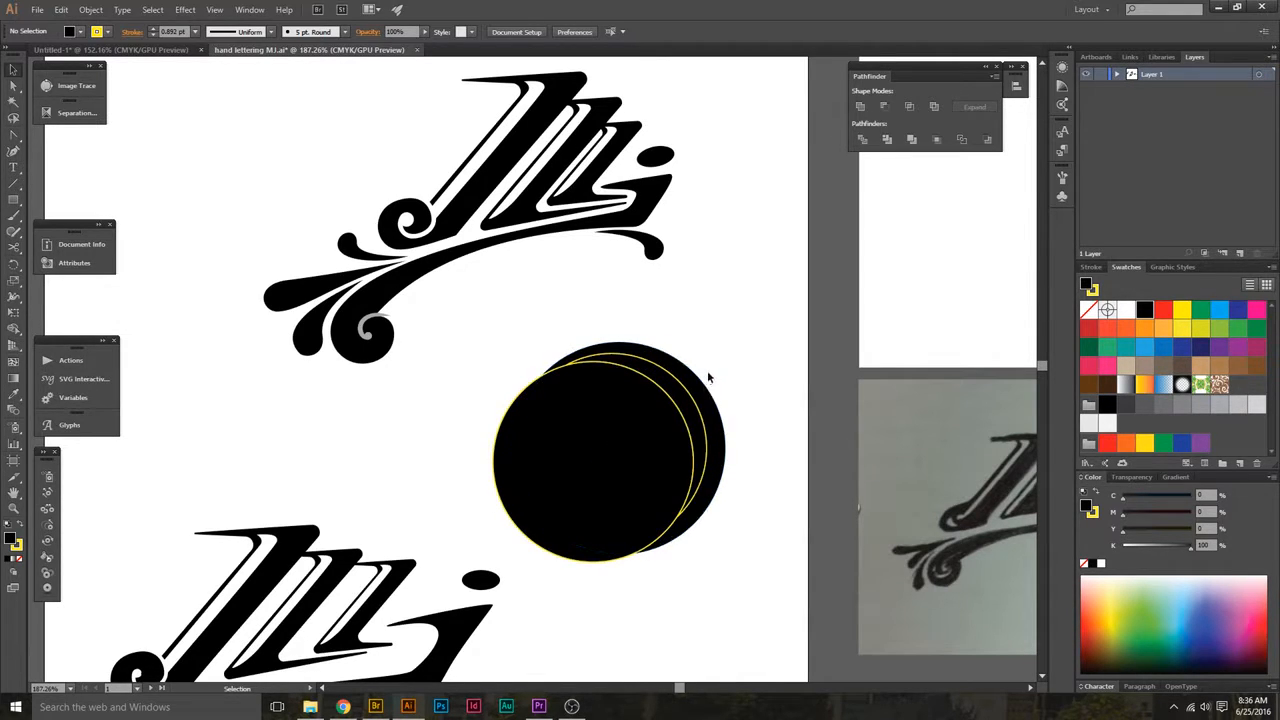
pyautogui.click(618, 392)
pyautogui.click(690, 385)
pyautogui.click(686, 388)
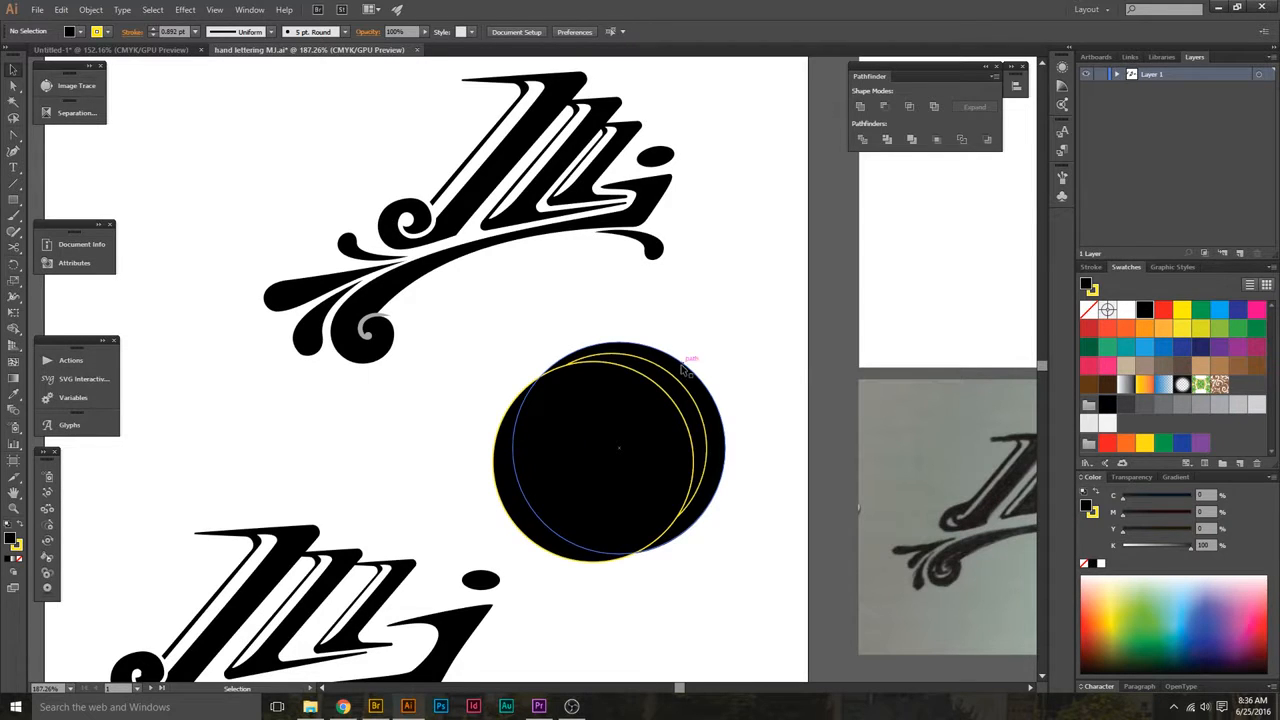
pyautogui.click(660, 392)
pyautogui.click(642, 422)
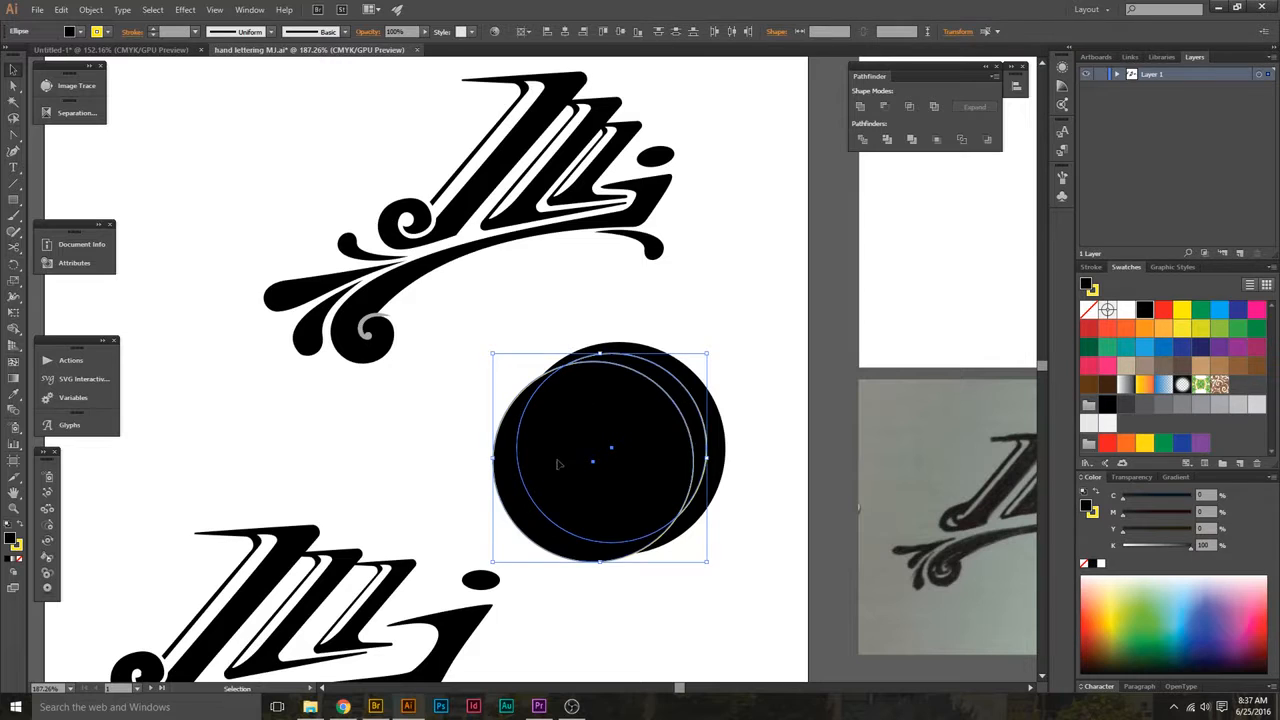
pyautogui.click(885, 107)
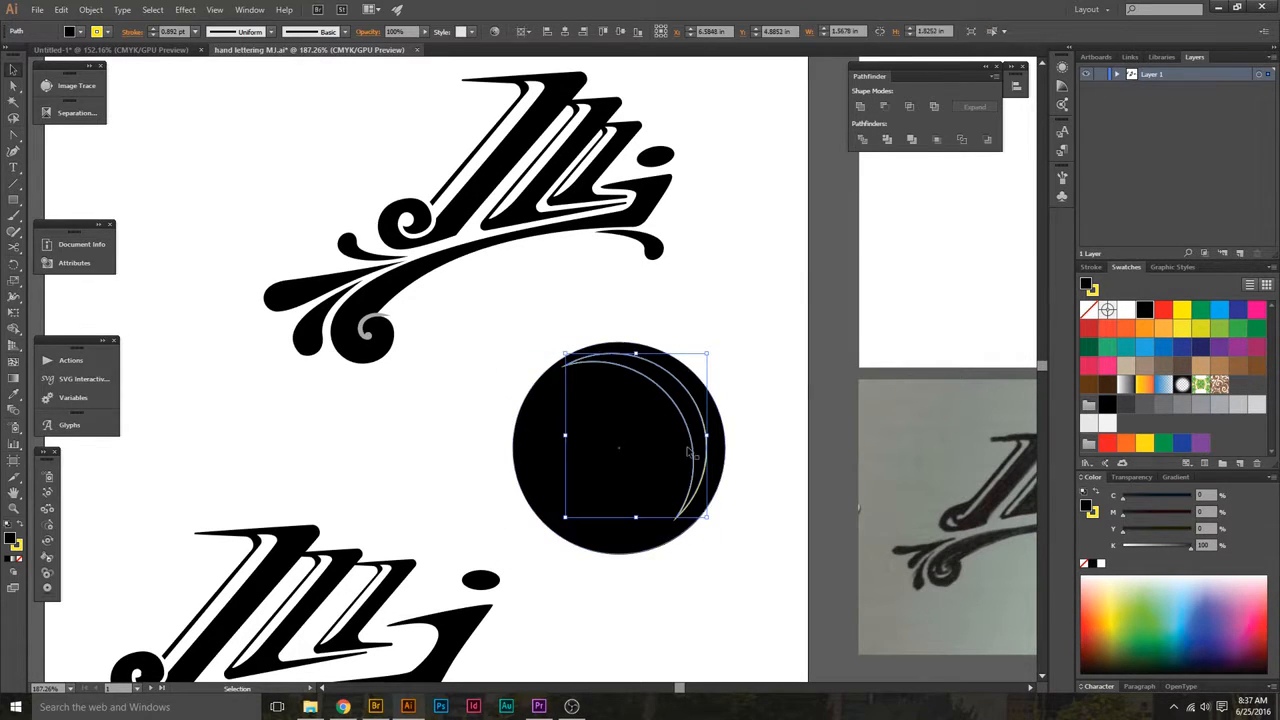
# Remove the crescent's yellow outline and fill it with white
pyautogui.click(737, 386)
pyautogui.click(677, 400)
pyautogui.click(1088, 310)
pyautogui.click(1125, 363)
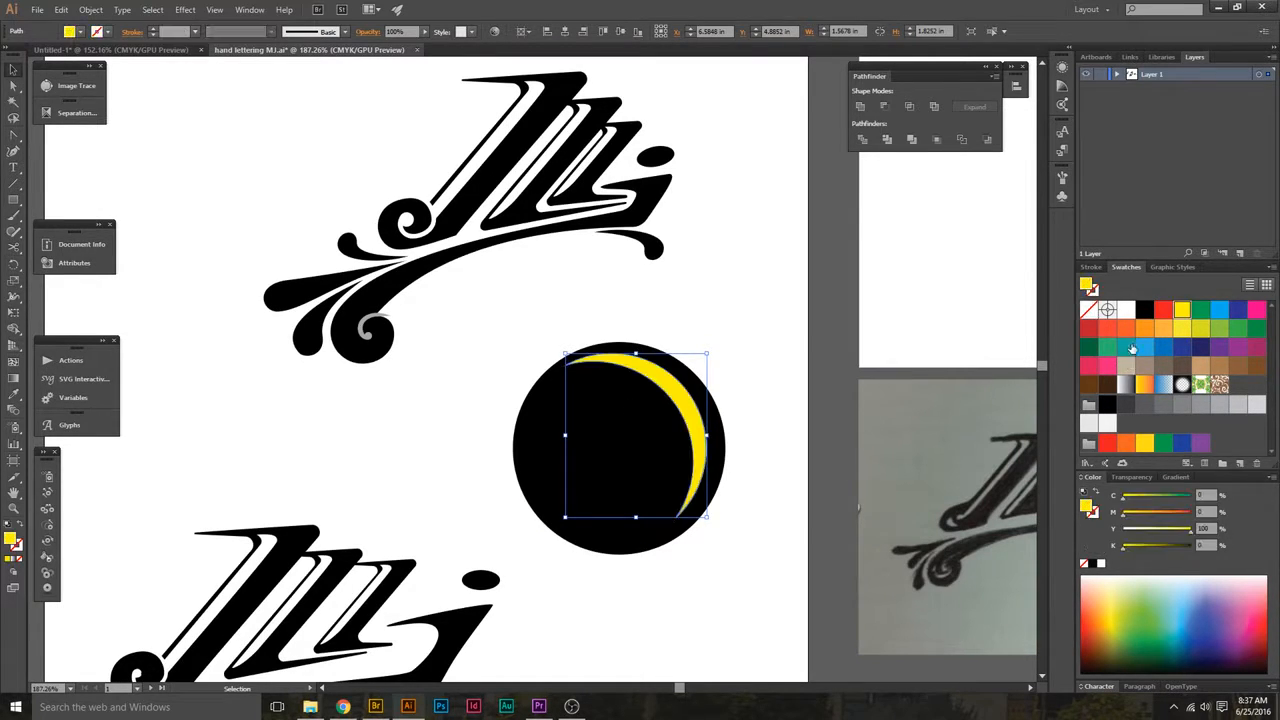
pyautogui.click(1127, 311)
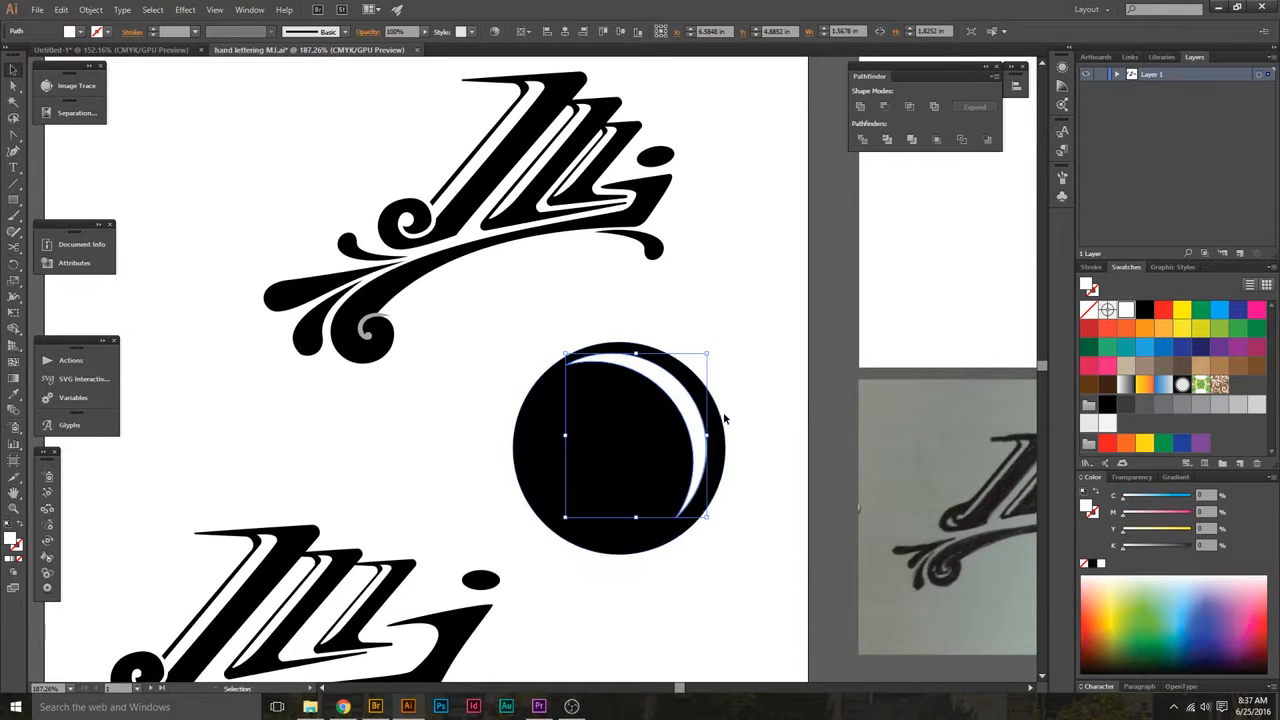
# Erase both tips and a gap from the white crescent with an enlarged Eraser, splitting it into two highlights
pyautogui.hotkey('shift', 'e')
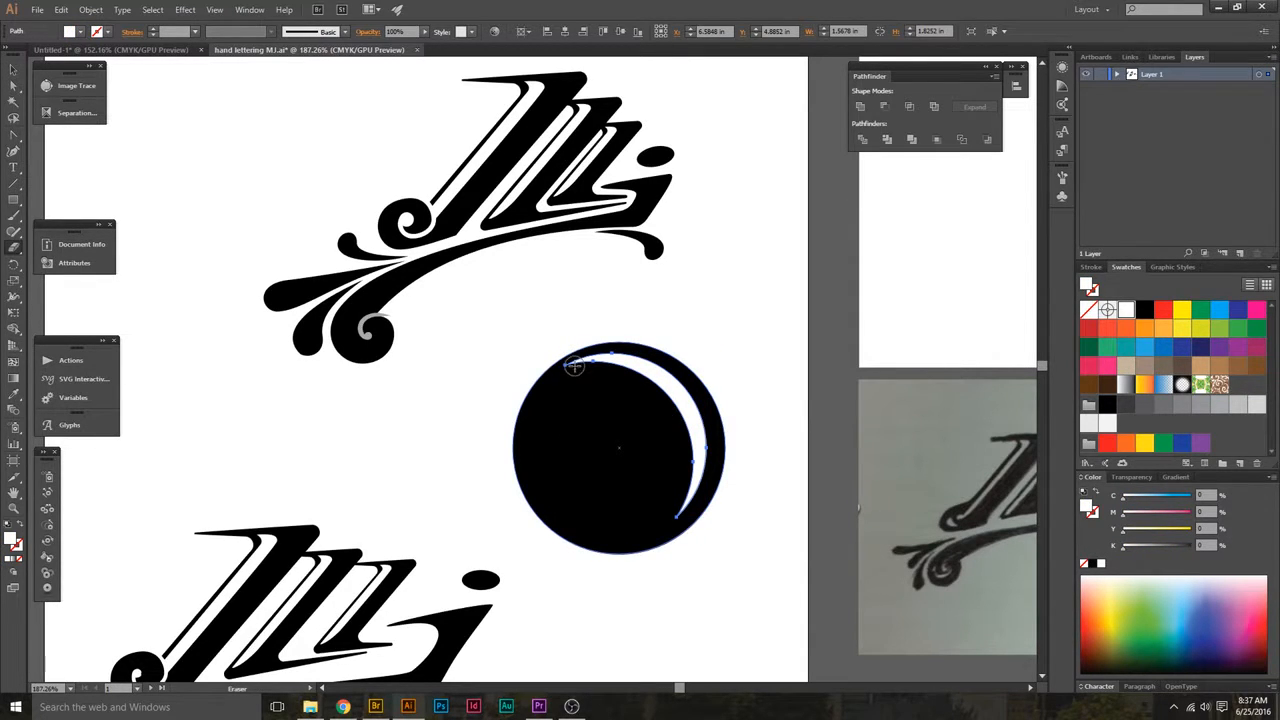
pyautogui.press(']')
pyautogui.press(']')
pyautogui.press(']')
pyautogui.moveTo(569, 374); pyautogui.dragTo(655, 309)
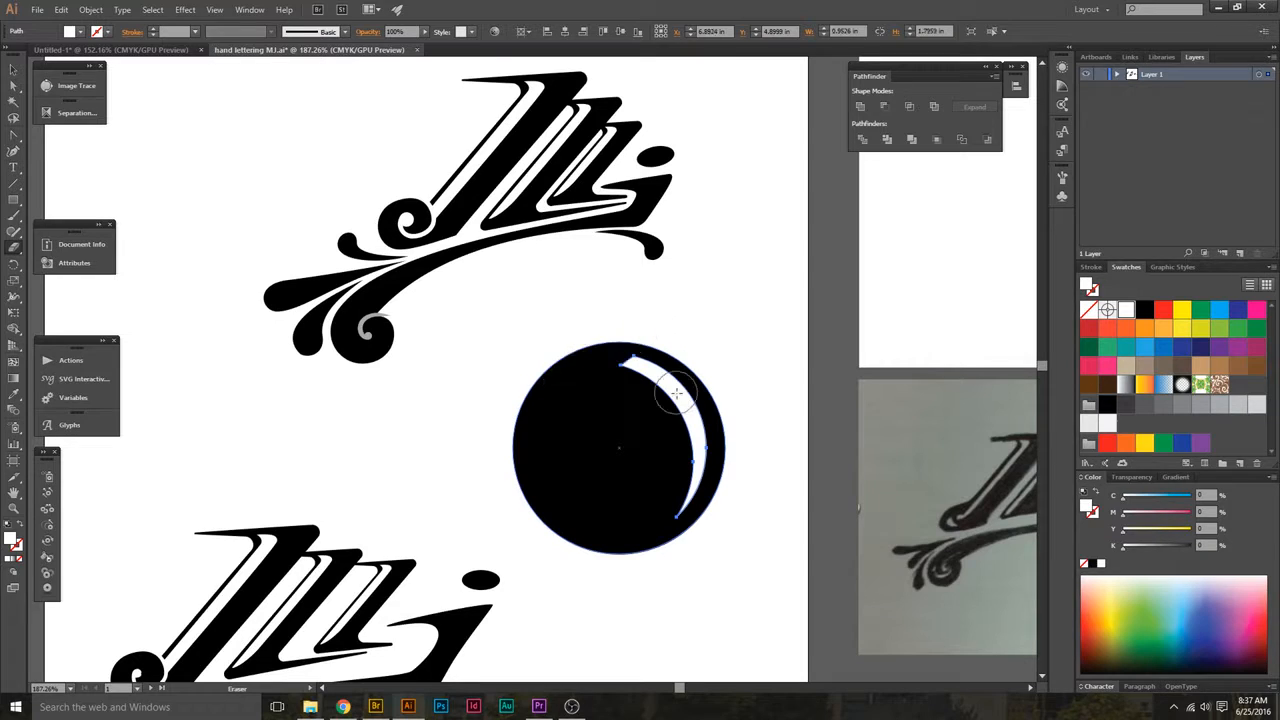
pyautogui.moveTo(697, 371); pyautogui.dragTo(618, 424)
pyautogui.moveTo(737, 491); pyautogui.dragTo(614, 531)
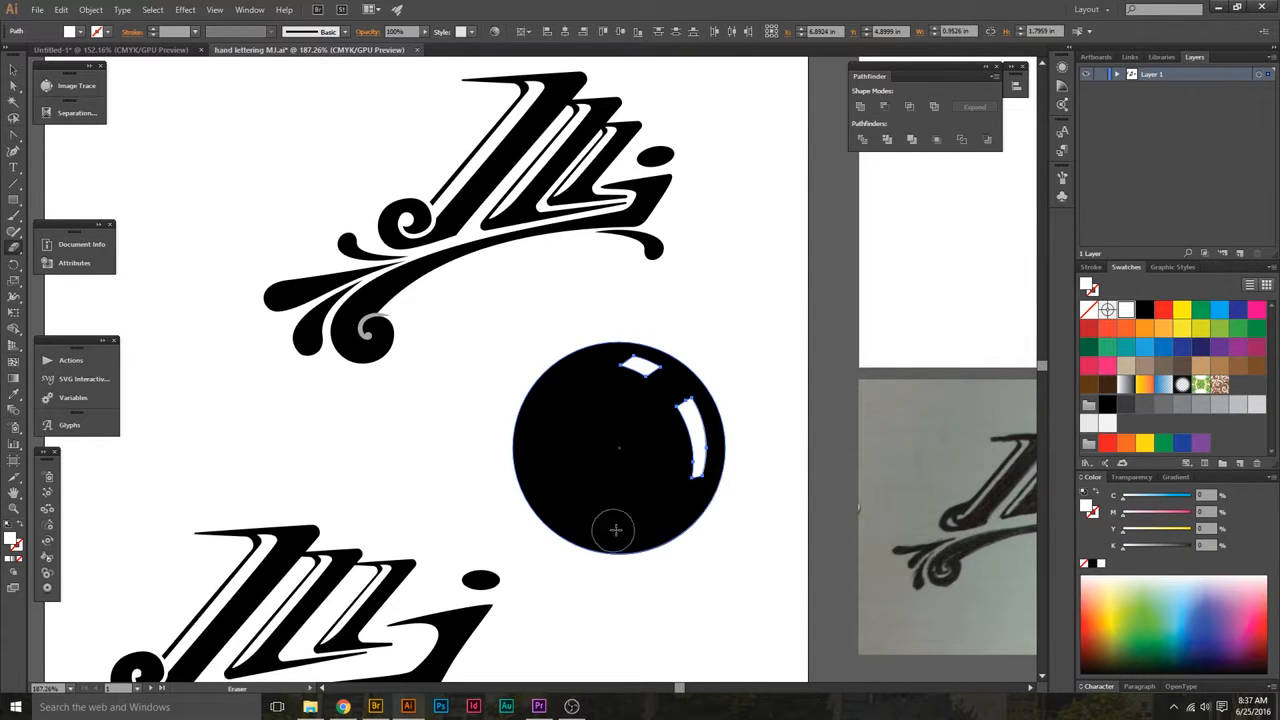
pyautogui.press('v')
pyautogui.click(778, 368)
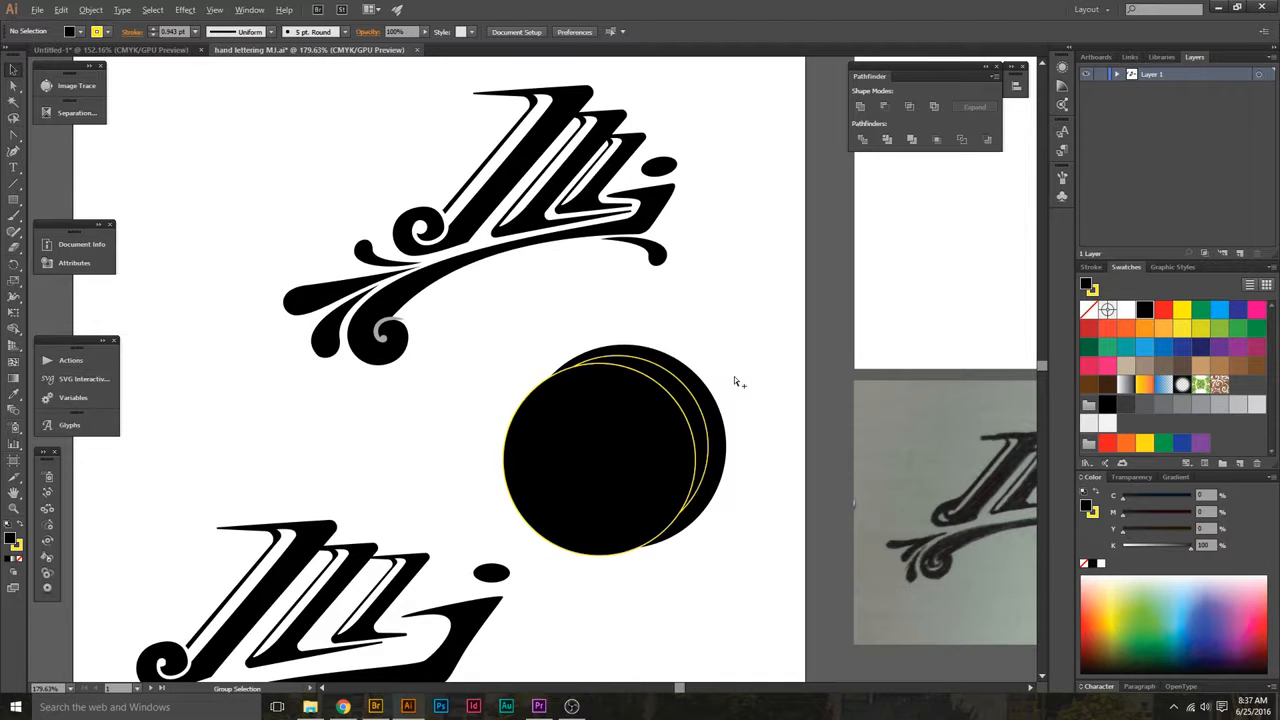
# Paste the radiating yellow lines in front of the yellow-outlined circles and split the circles along them with Divide
pyautogui.hotkey('ctrl', 'f')
pyautogui.click(730, 388)
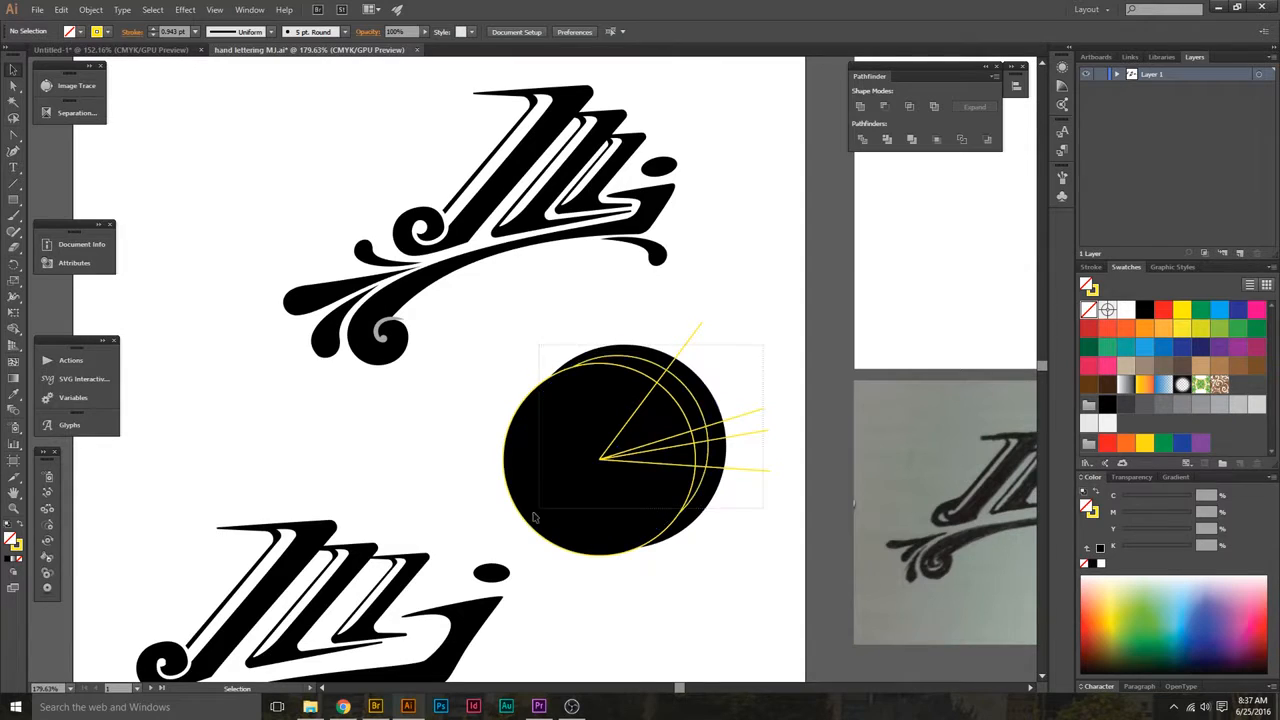
pyautogui.click(703, 418)
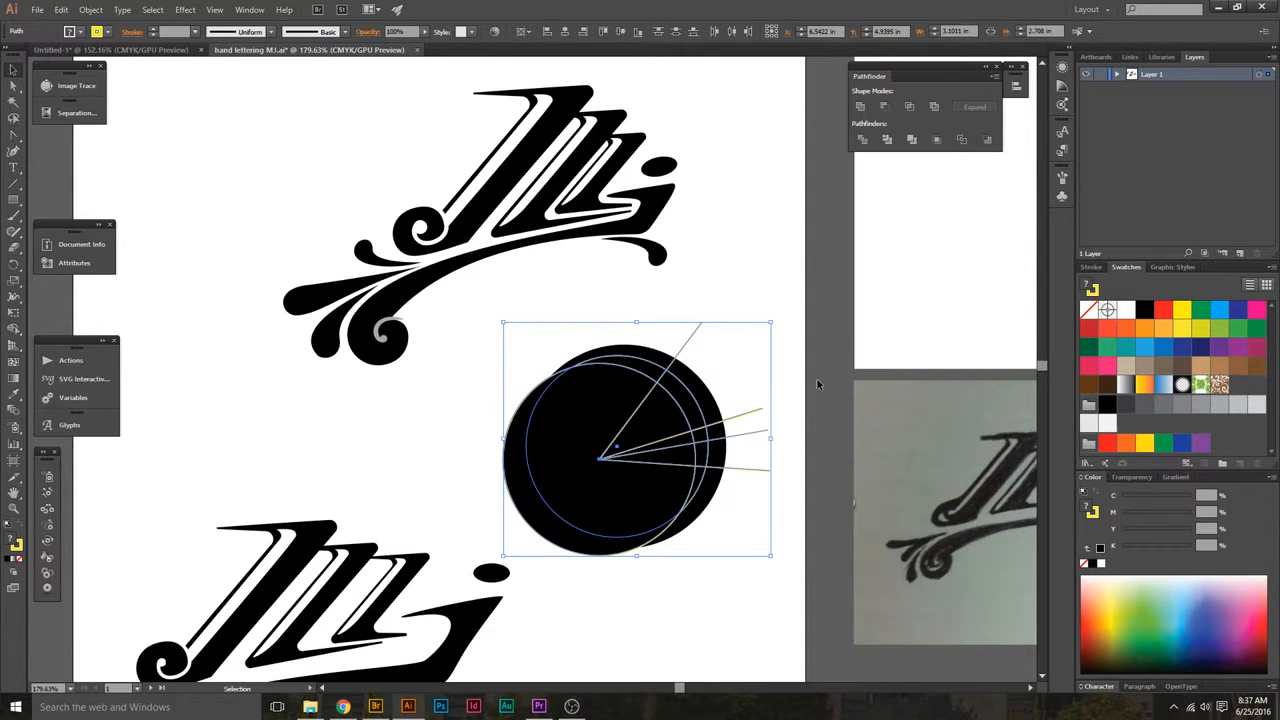
pyautogui.click(863, 141)
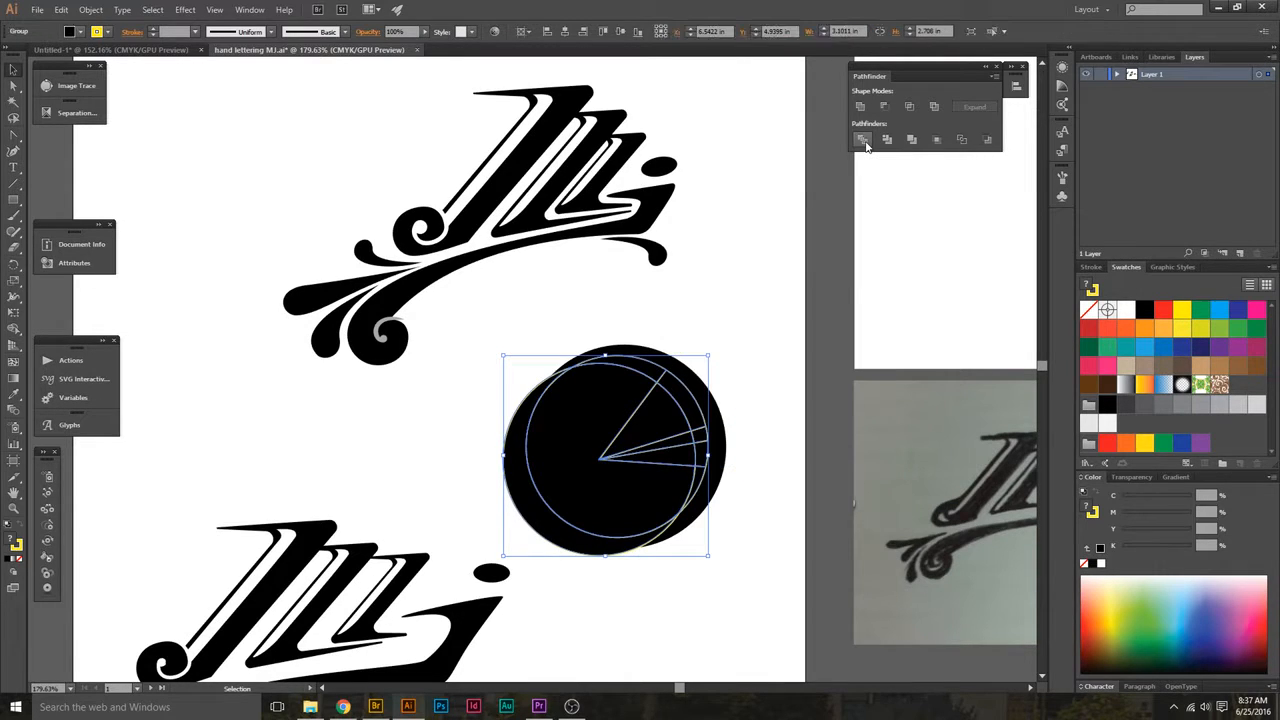
pyautogui.click(771, 298)
# Isolate the divided group and cut the two curved highlight segments from the upper-right edge of the circles
pyautogui.click(648, 410)
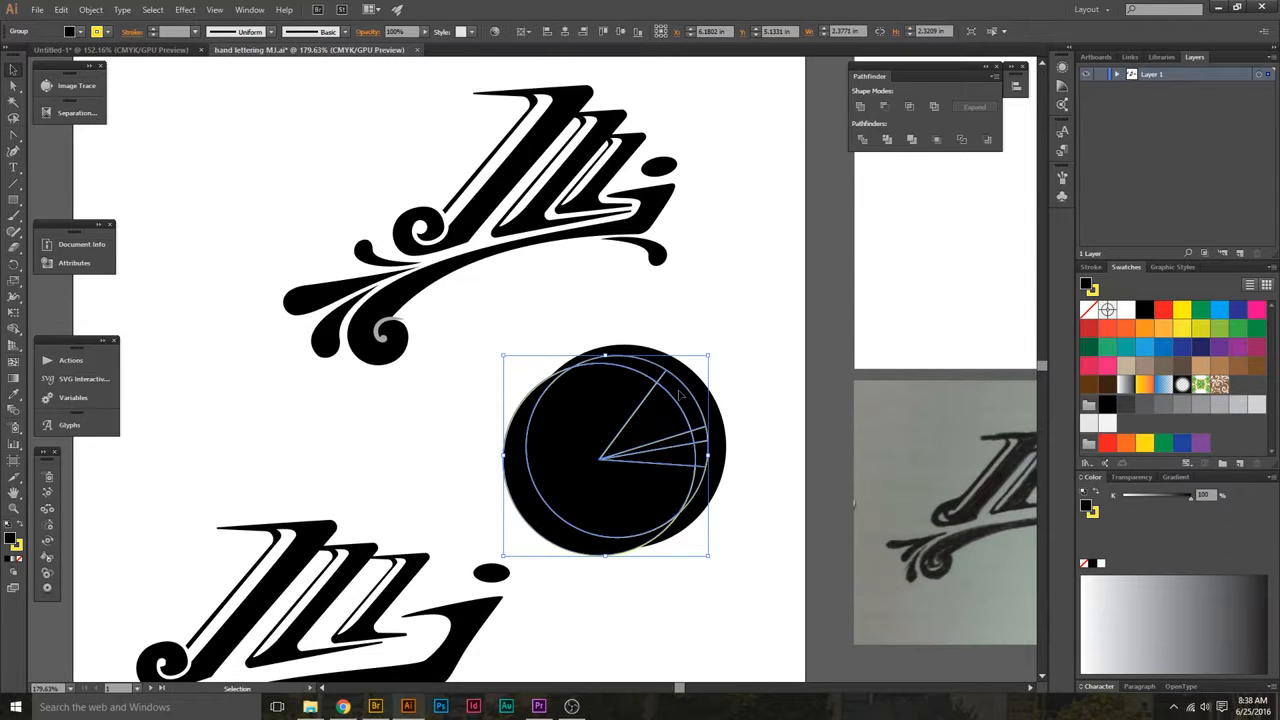
pyautogui.doubleClick(680, 396)
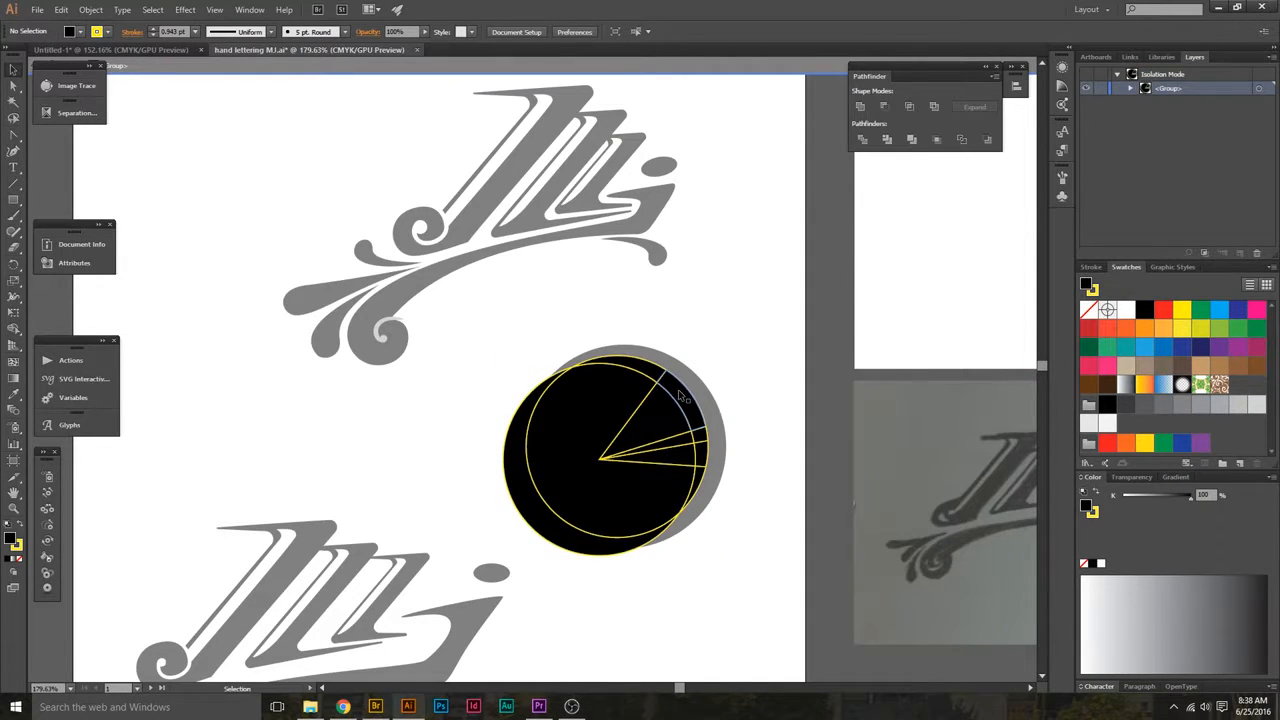
pyautogui.keyDown('ctrl'); pyautogui.click(690, 402); pyautogui.keyUp('ctrl')
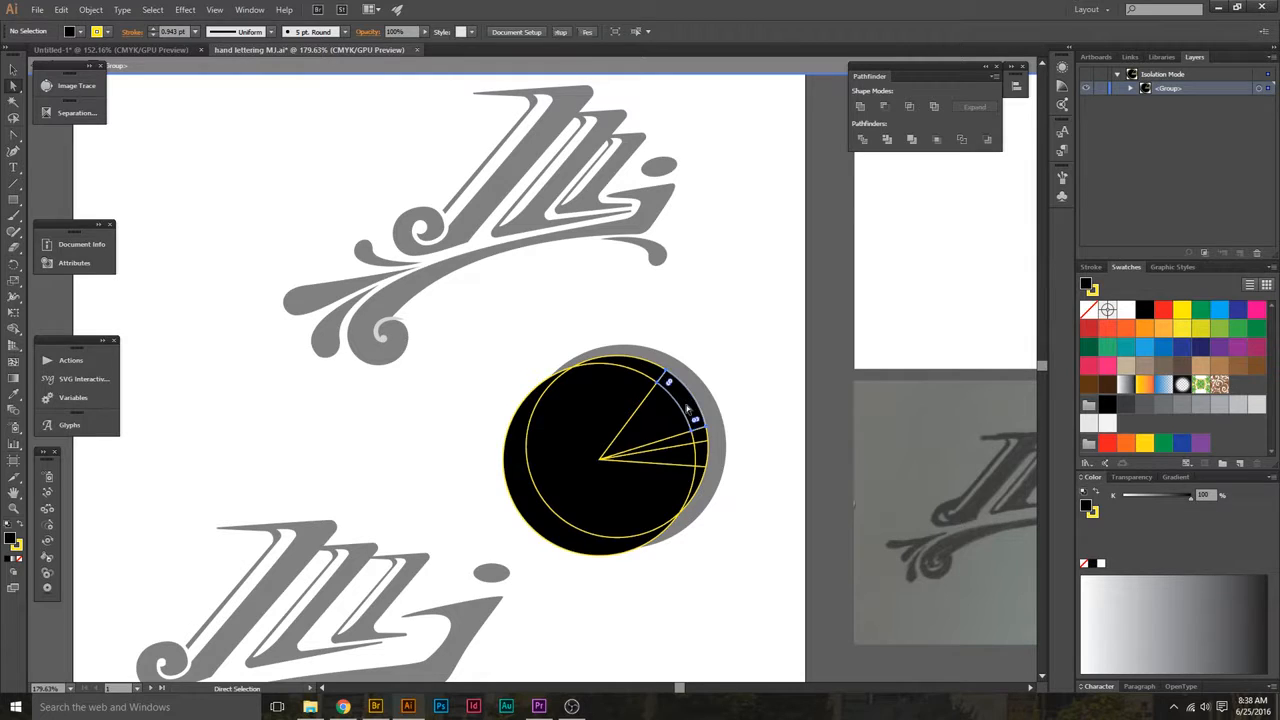
pyautogui.keyDown('shift'); pyautogui.click(704, 455); pyautogui.keyUp('shift')
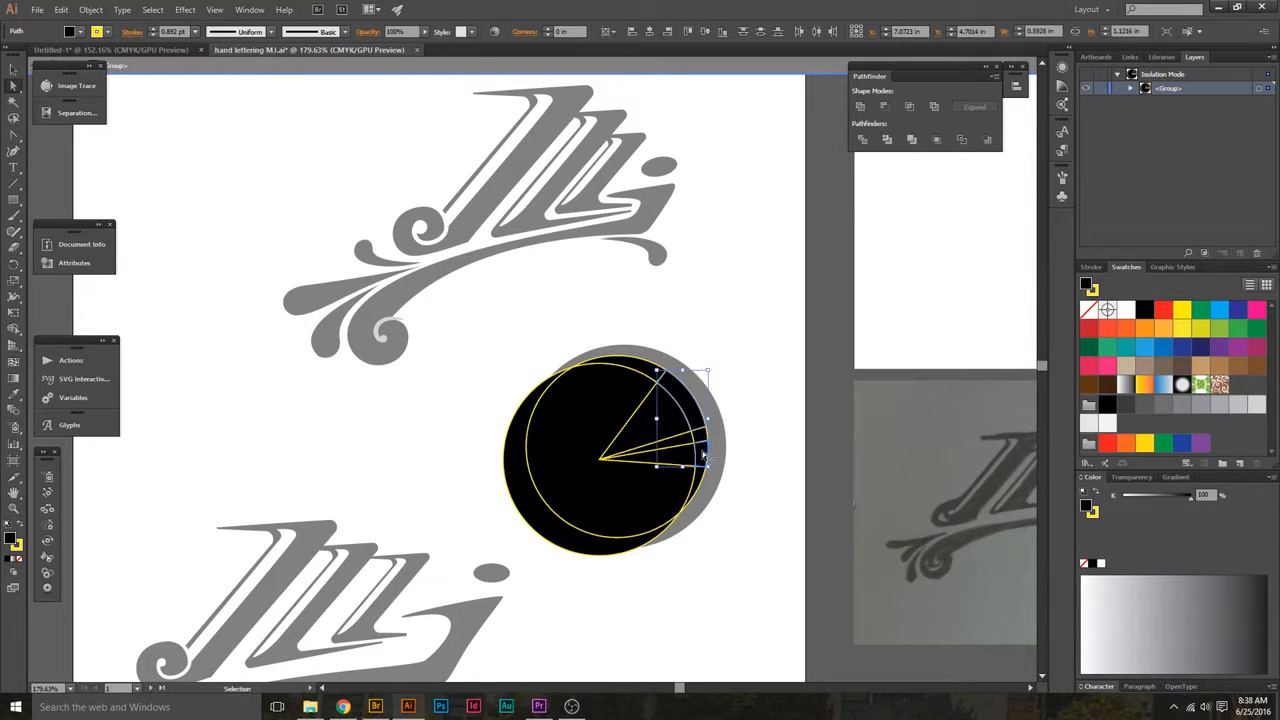
pyautogui.hotkey('ctrl', 'x')
pyautogui.press('v')
# Delete the remaining divided group and paste the two highlight segments in front, in place on the black circle
pyautogui.doubleClick(772, 368)
pyautogui.click(674, 416)
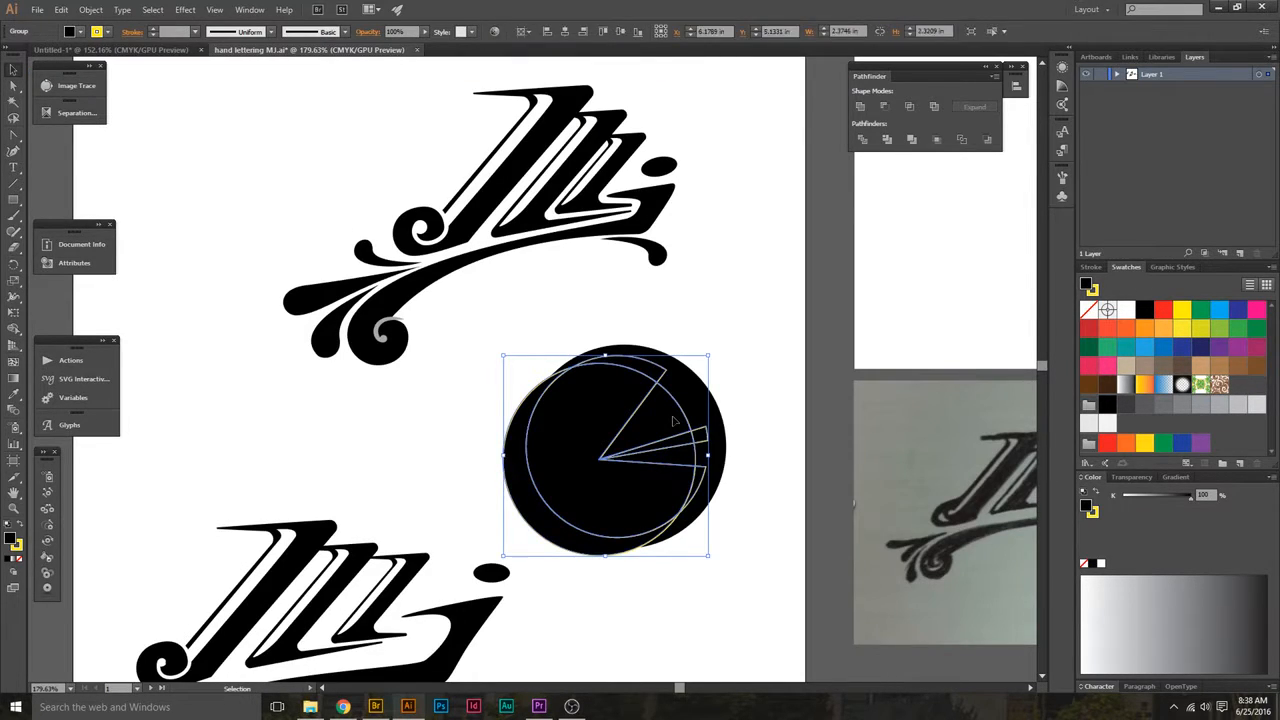
pyautogui.press('Delete')
pyautogui.hotkey('ctrl', 'f')
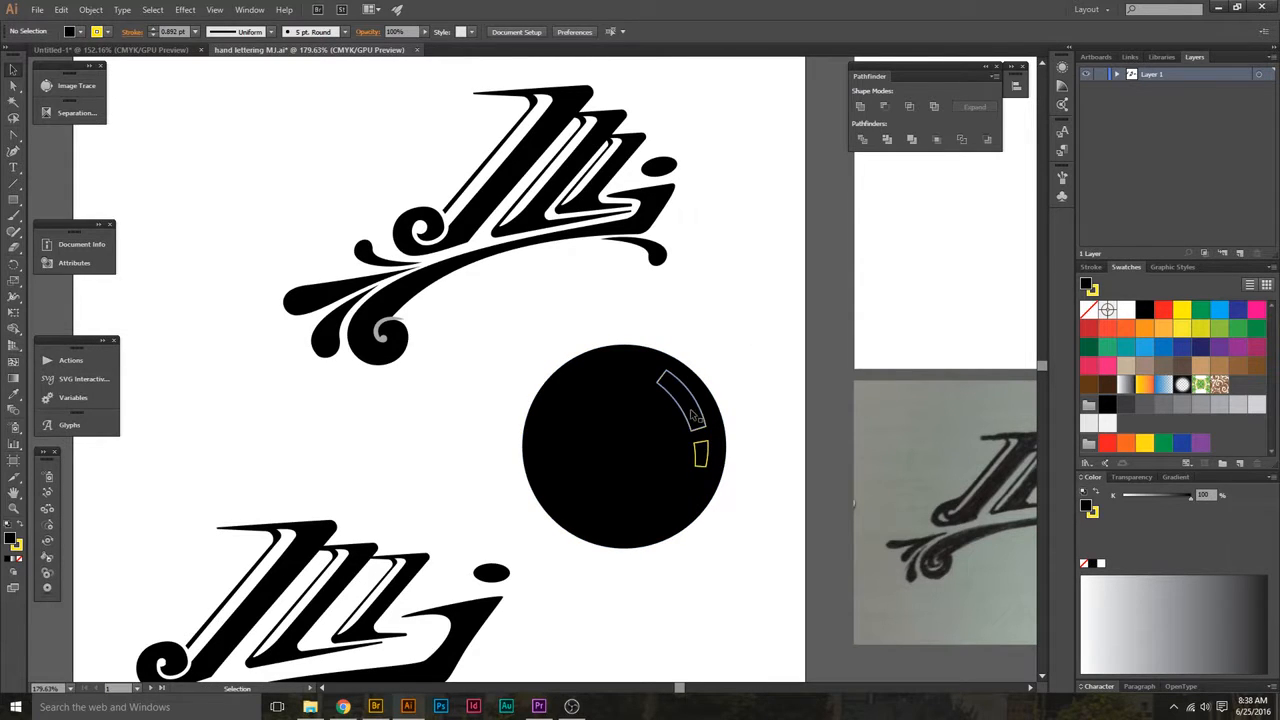
# Remove the yellow outline from both highlight segments and fill them with white
pyautogui.keyDown('shift'); pyautogui.click(701, 453); pyautogui.keyUp('shift')
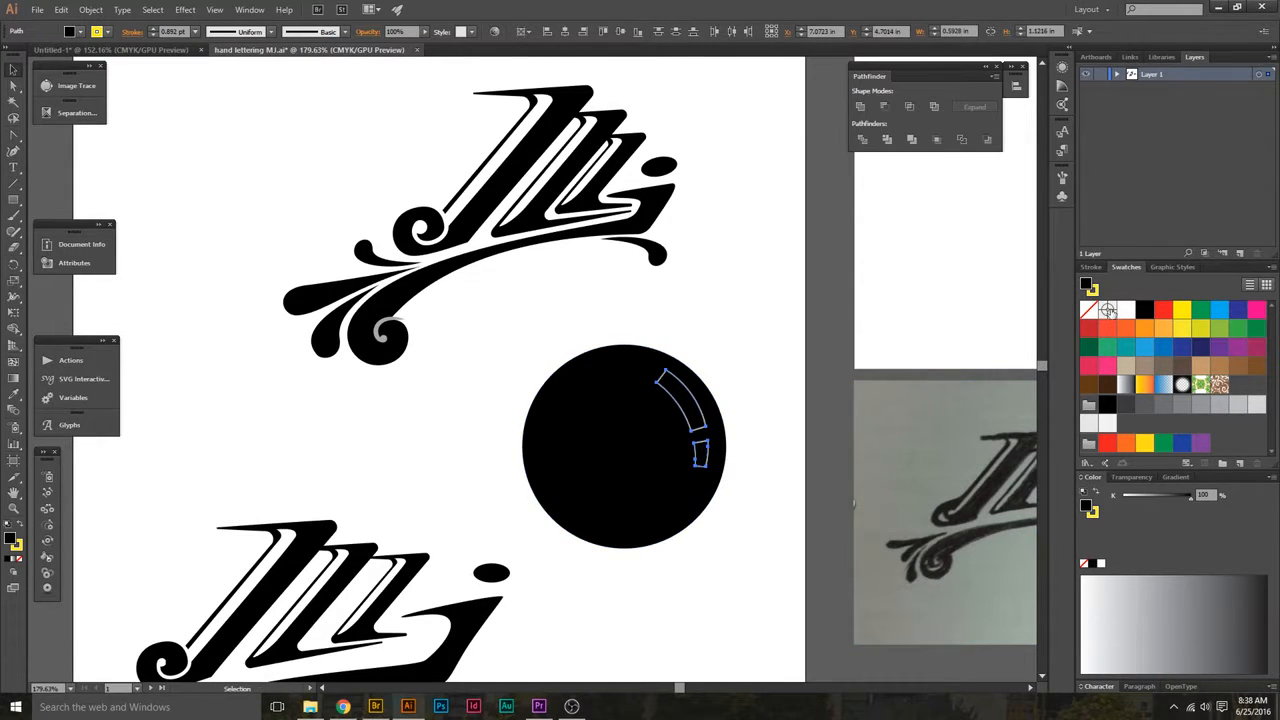
pyautogui.moveTo(1125, 311); pyautogui.dragTo(1093, 291)
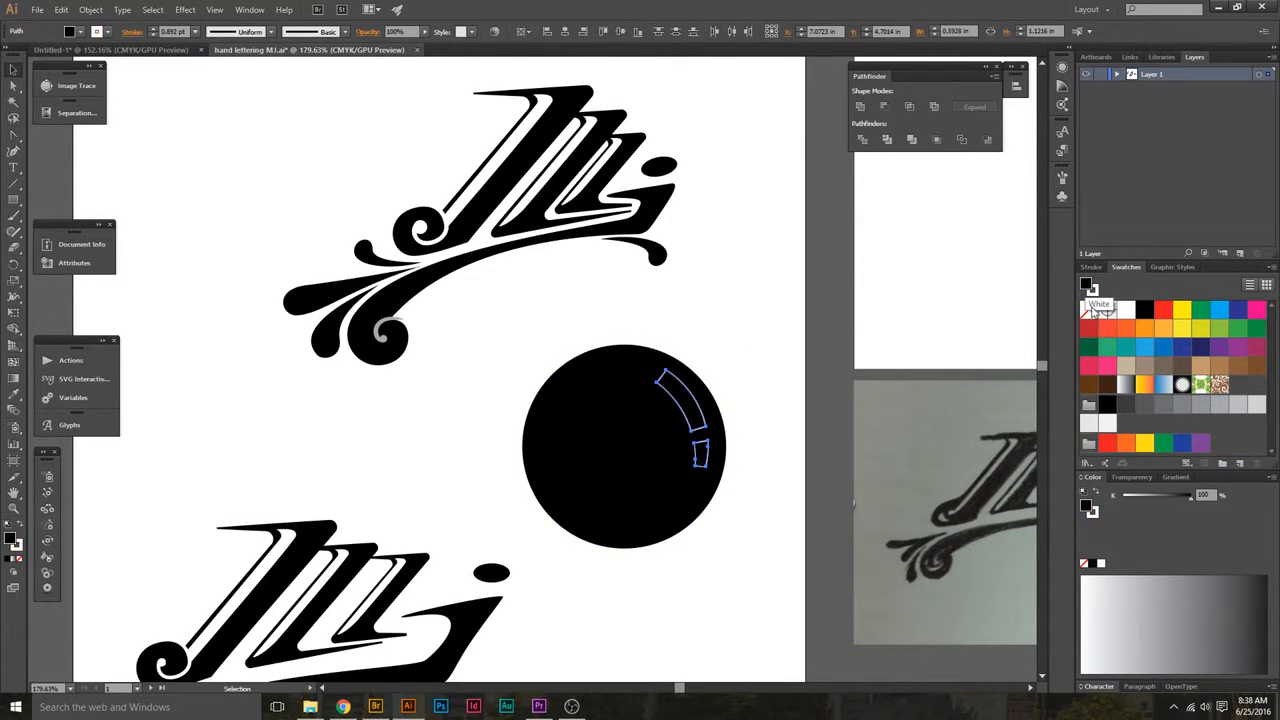
pyautogui.click(1088, 310)
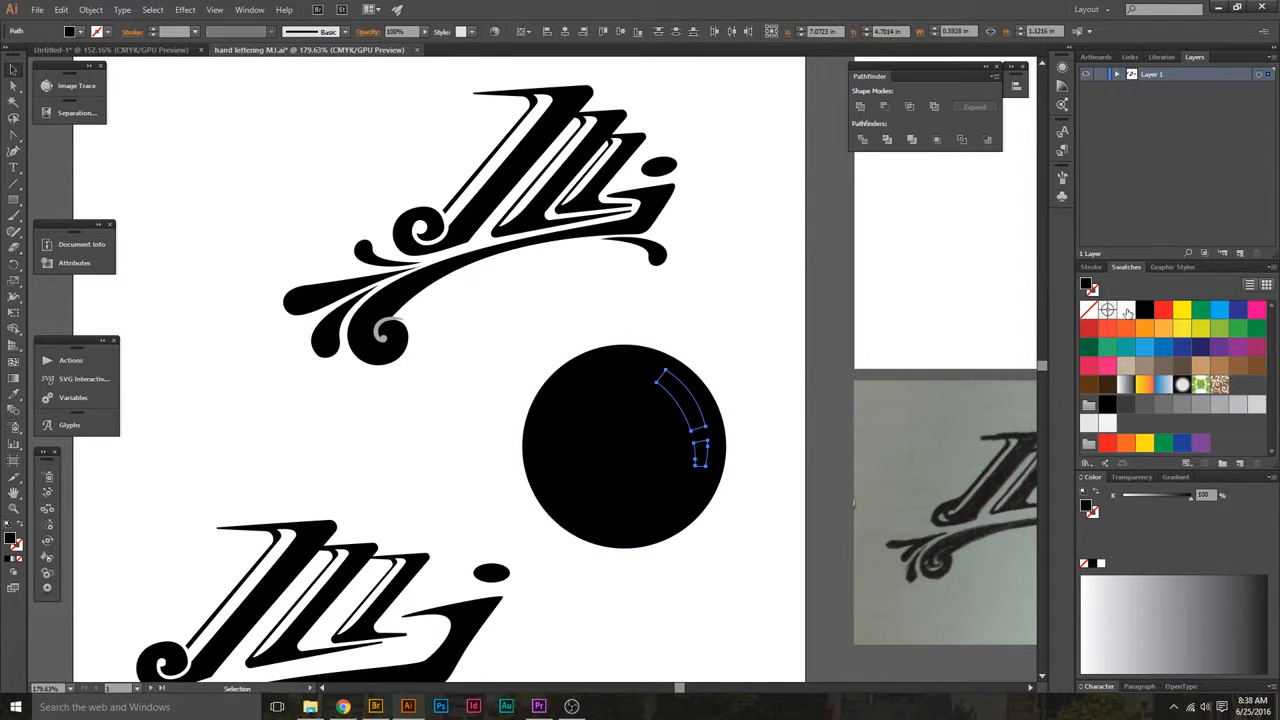
pyautogui.moveTo(1127, 311); pyautogui.dragTo(1086, 284)
pyautogui.click(736, 316)
pyautogui.moveTo(690, 458)
pyautogui.mouseDown()
pyautogui.moveTo(636, 481)
pyautogui.moveTo(690, 470)
pyautogui.mouseUp()
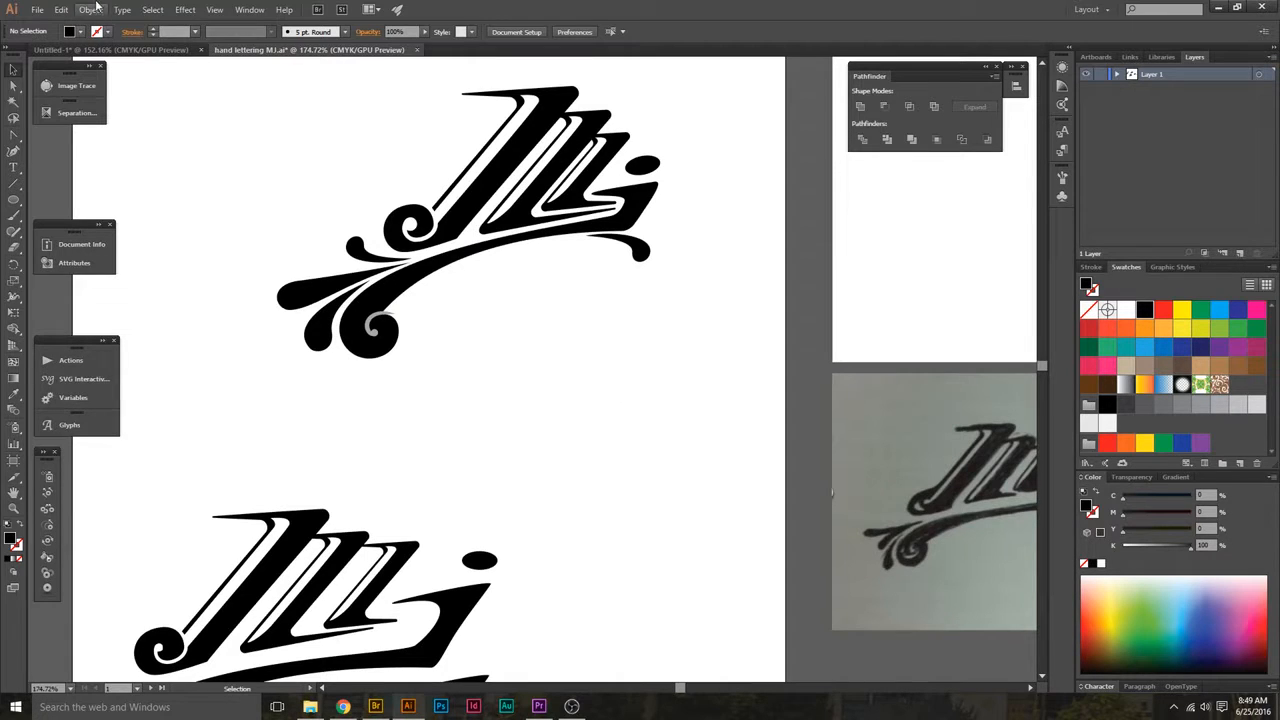
pyautogui.click(185, 9)
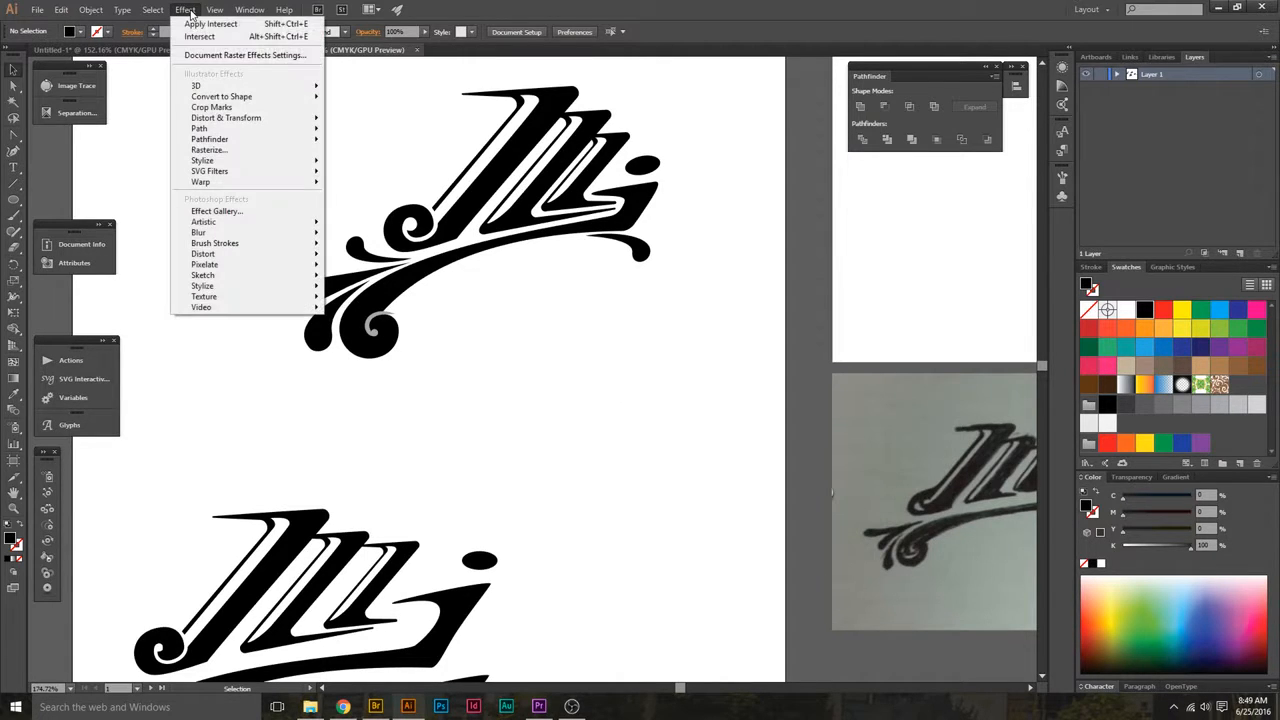
pyautogui.click(652, 322)
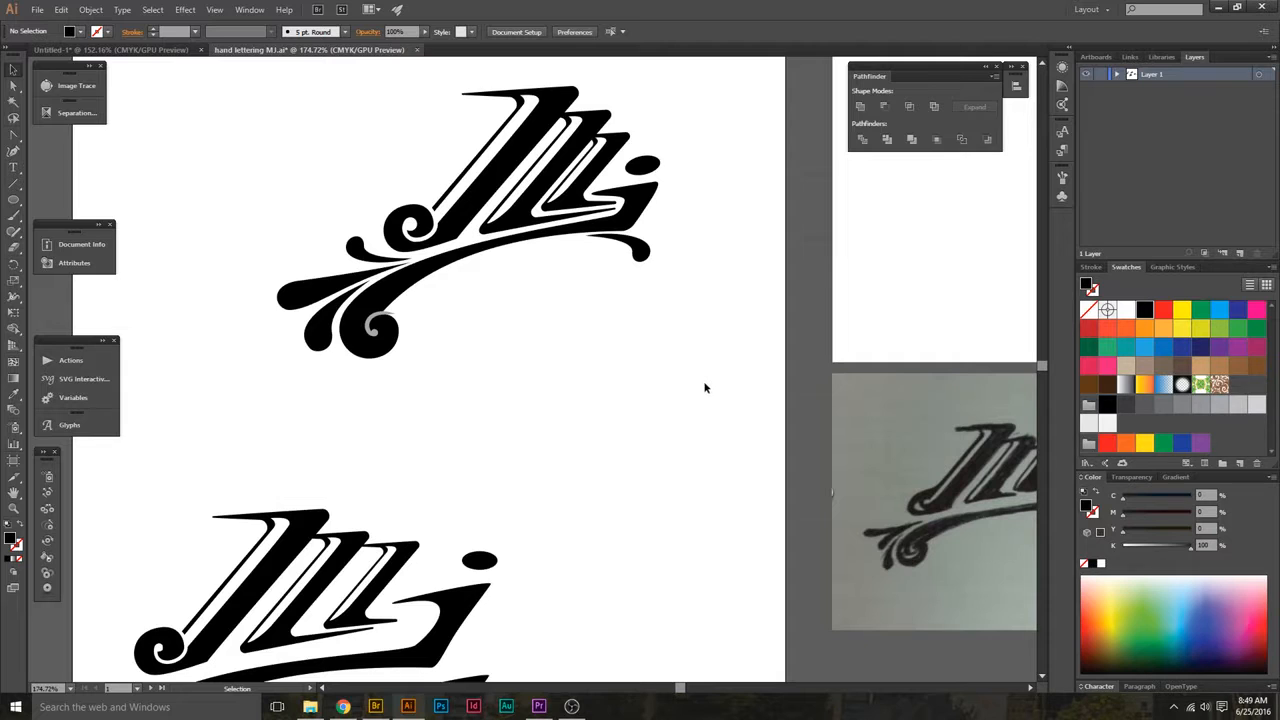
# Draw a tall black ellipse about 0.93 x 2.06 in below the lettering and duplicate it sideways so the two overlap
pyautogui.press('l')
pyautogui.moveTo(660, 358); pyautogui.dragTo(720, 532)
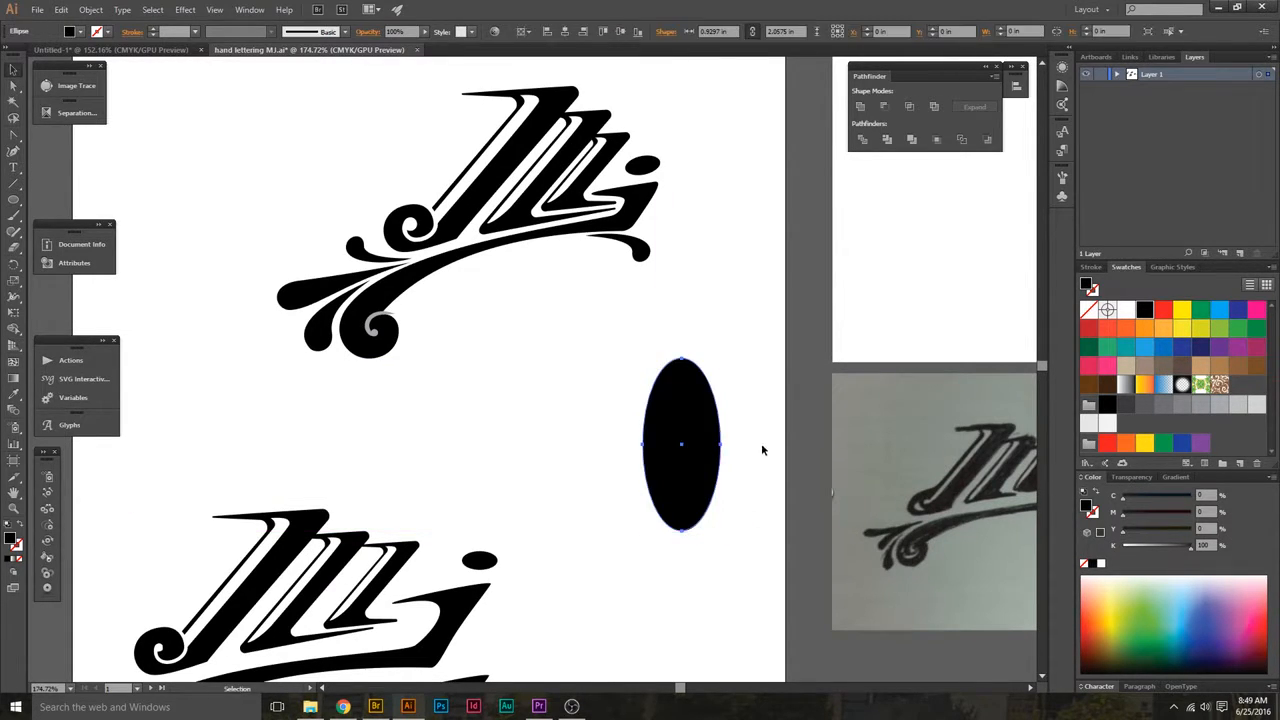
pyautogui.press('v')
pyautogui.moveTo(705, 450); pyautogui.dragTo(669, 457)
pyautogui.click(747, 397)
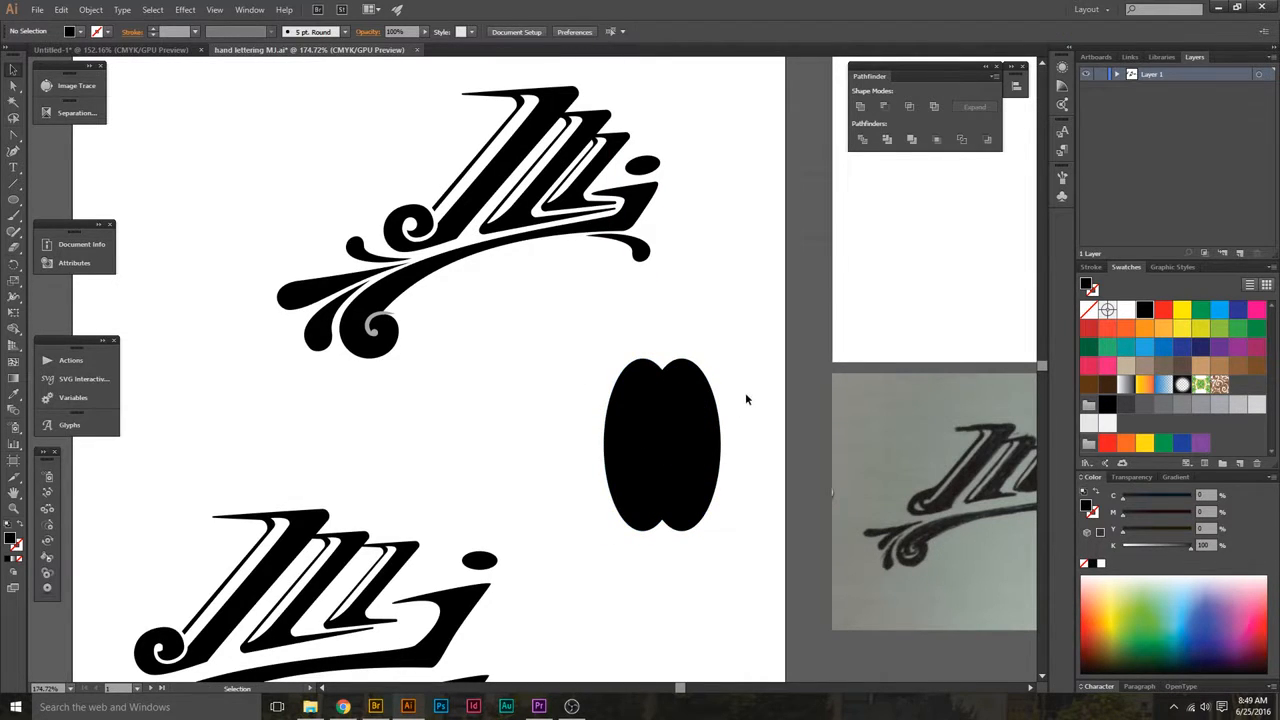
# Group the two overlapping ellipses and move the group slightly up and to the left
pyautogui.moveTo(729, 406); pyautogui.dragTo(598, 470)
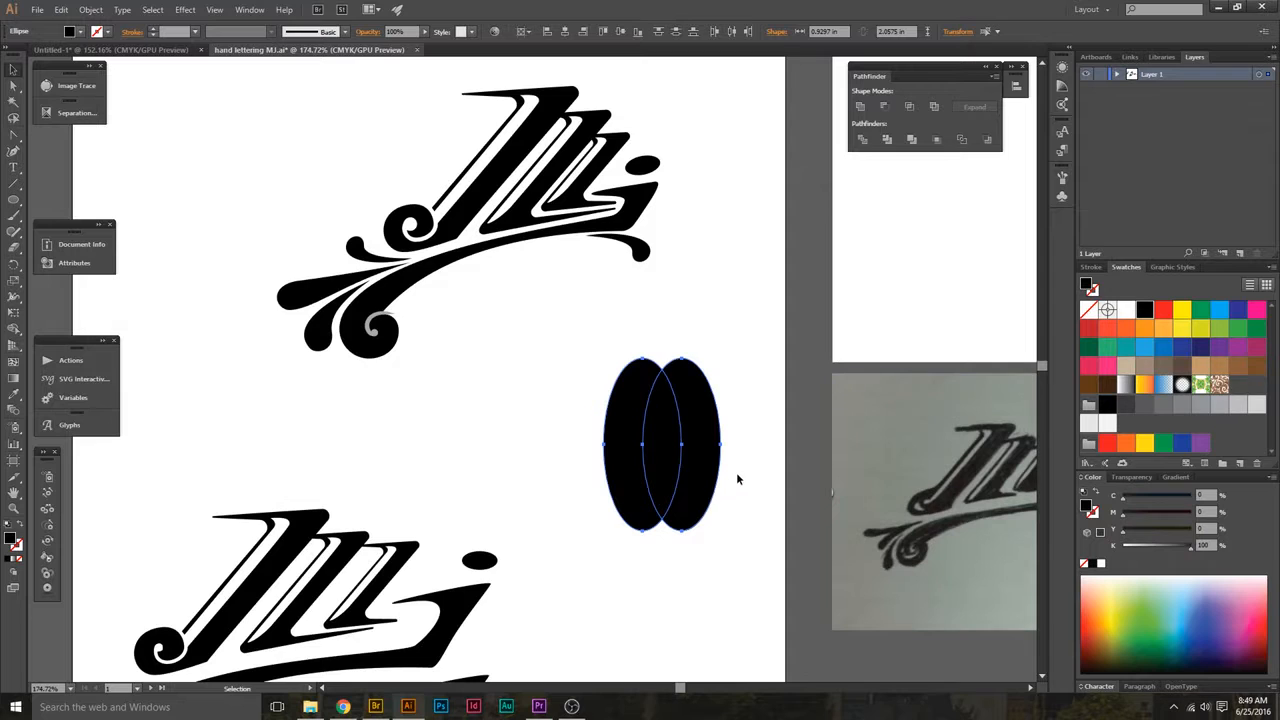
pyautogui.click(745, 397)
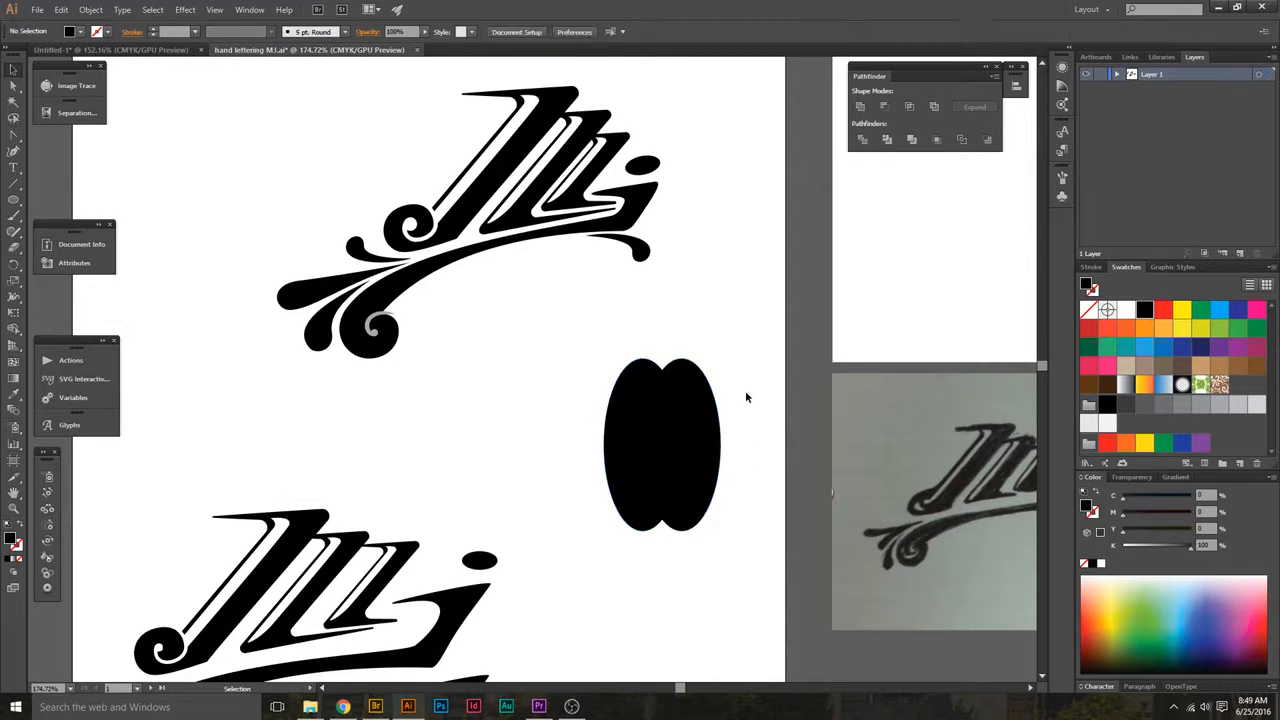
pyautogui.click(712, 432)
pyautogui.moveTo(712, 432)
pyautogui.mouseDown()
pyautogui.moveTo(700, 420)
pyautogui.moveTo(714, 423)
pyautogui.mouseUp()
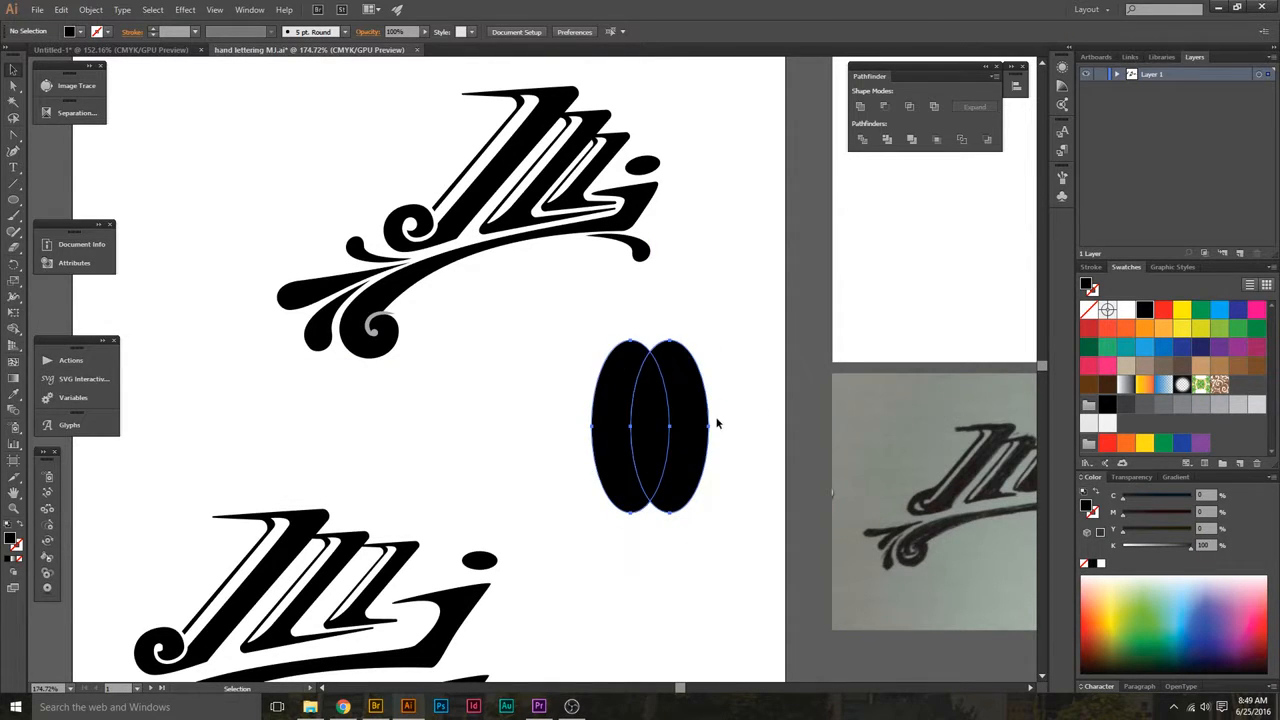
# Apply the live Pathfinder Intersect effect to the grouped ellipses
pyautogui.click(184, 10)
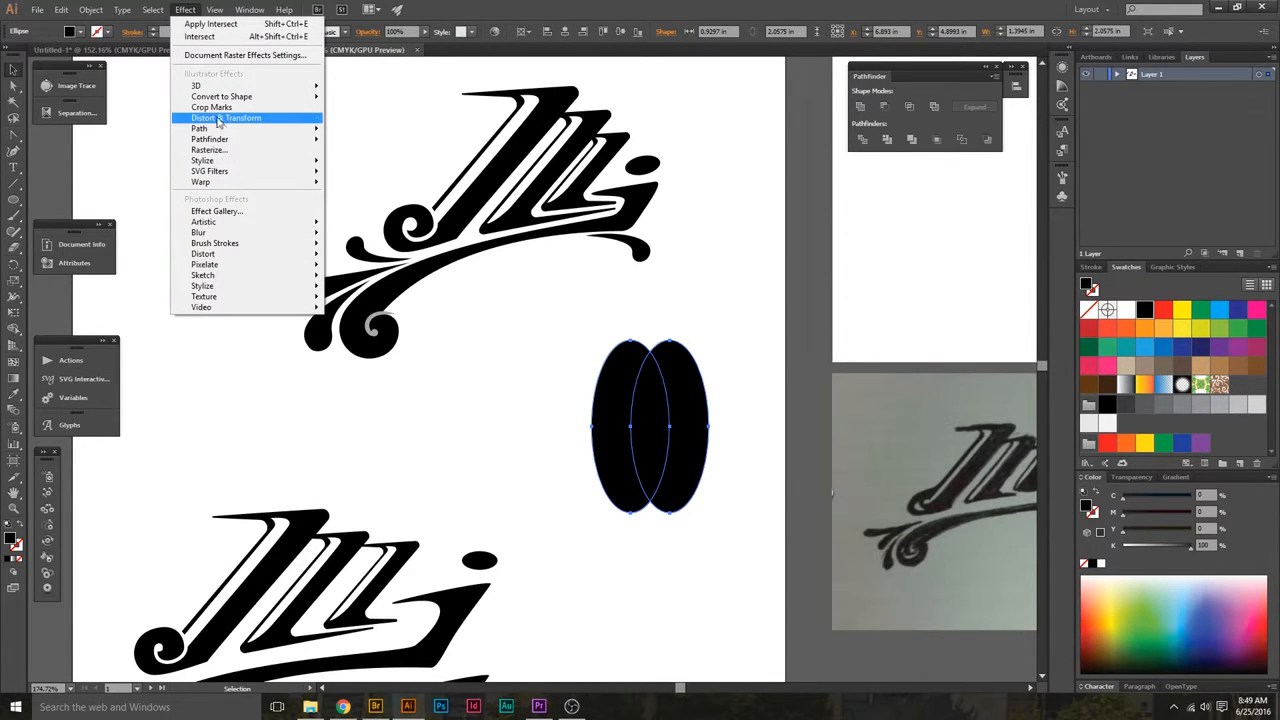
pyautogui.moveTo(220, 143)
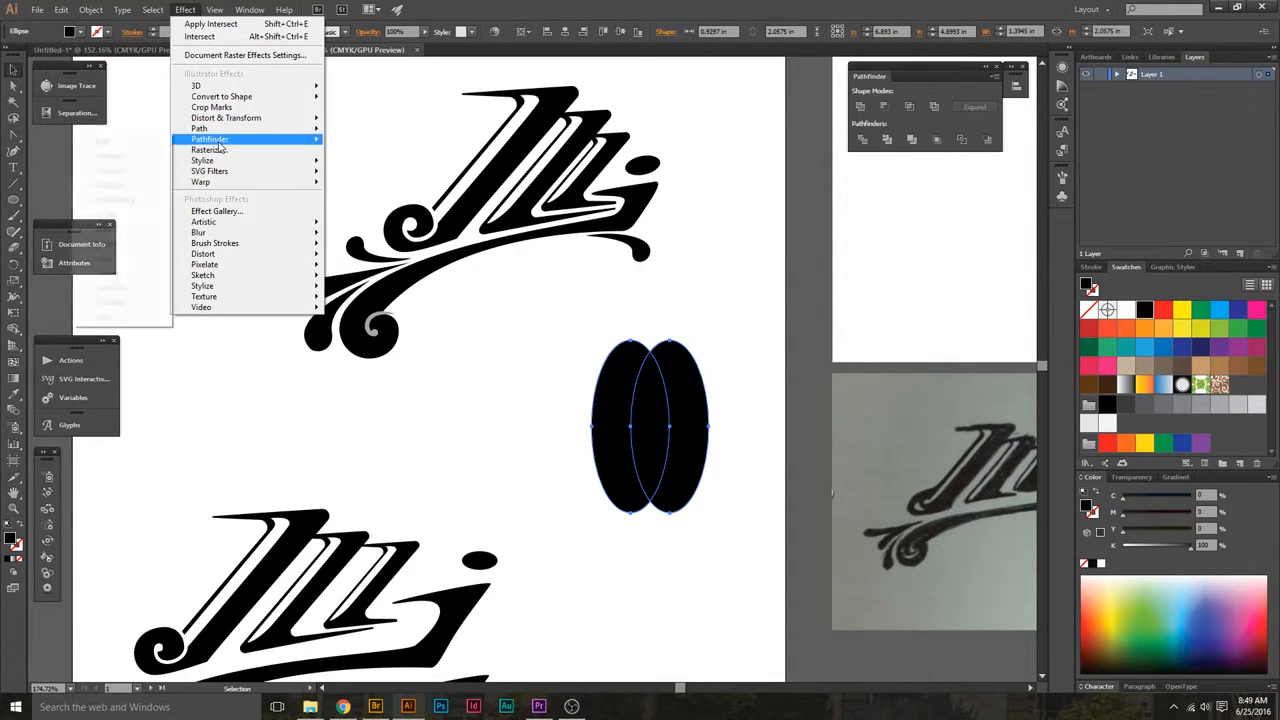
pyautogui.click(110, 156)
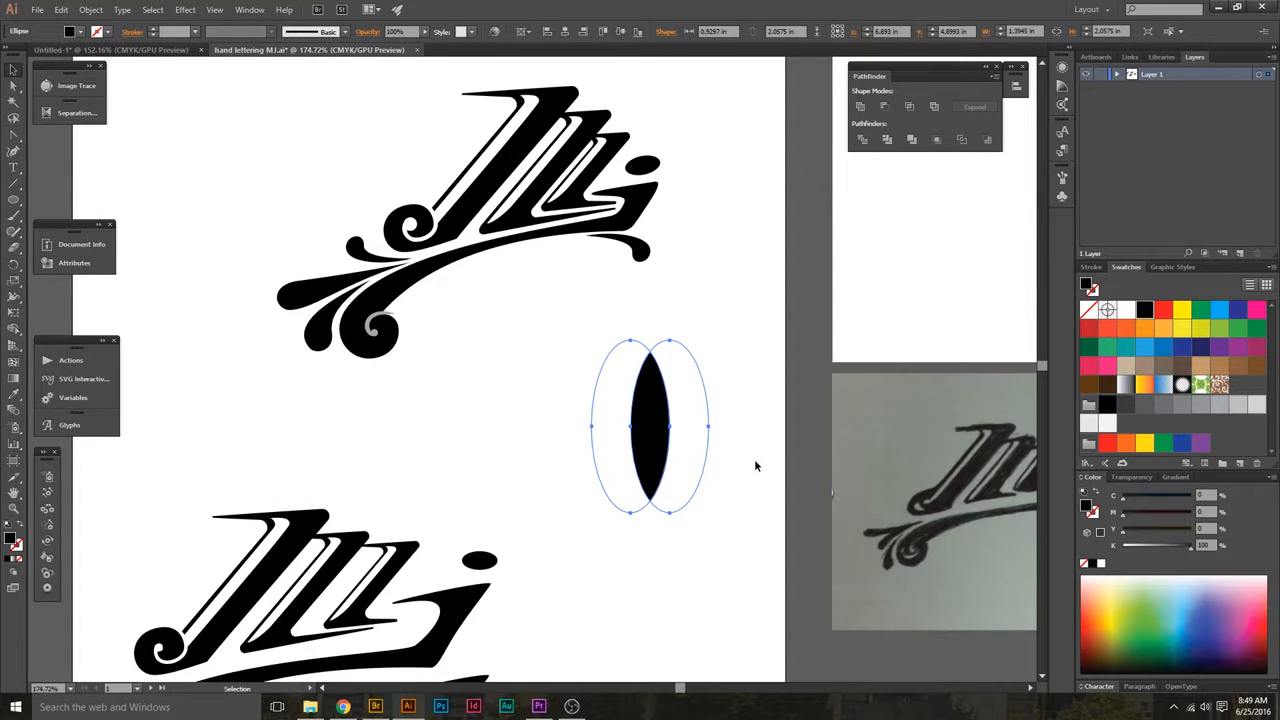
pyautogui.click(748, 413)
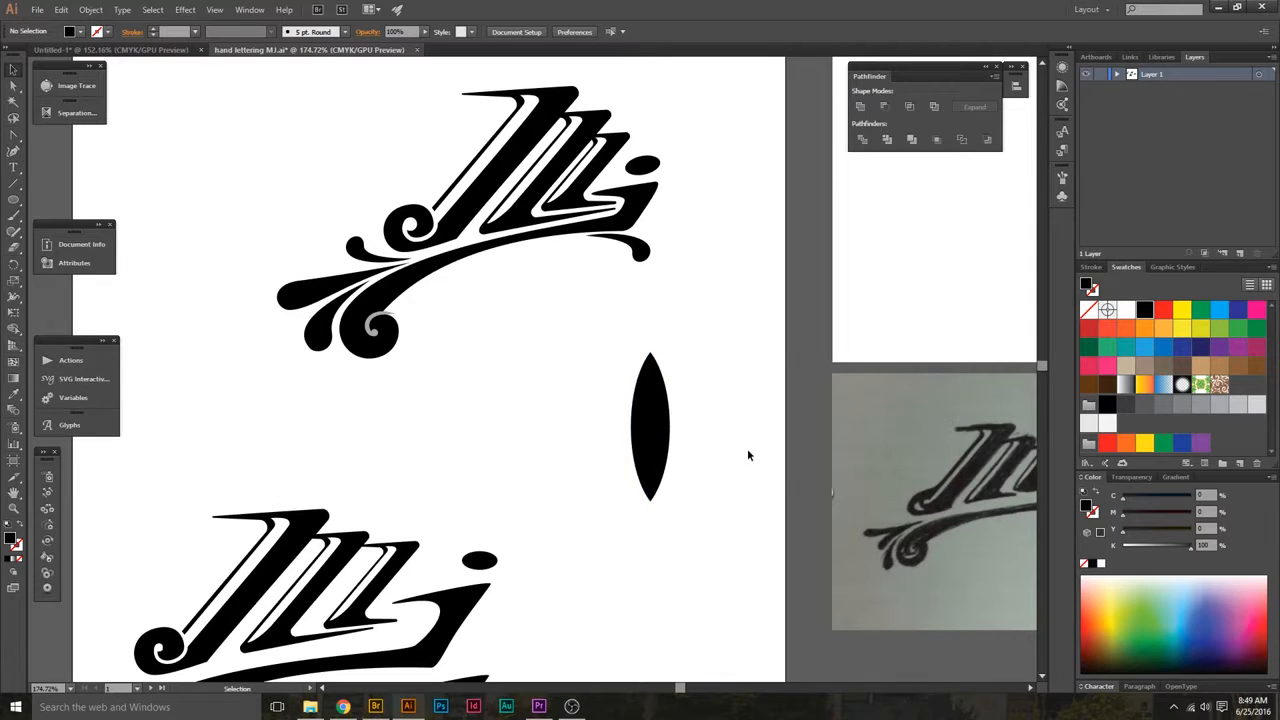
# Expand the appearance of the intersected ellipses into a plain lens shape
pyautogui.moveTo(739, 396); pyautogui.dragTo(532, 440)
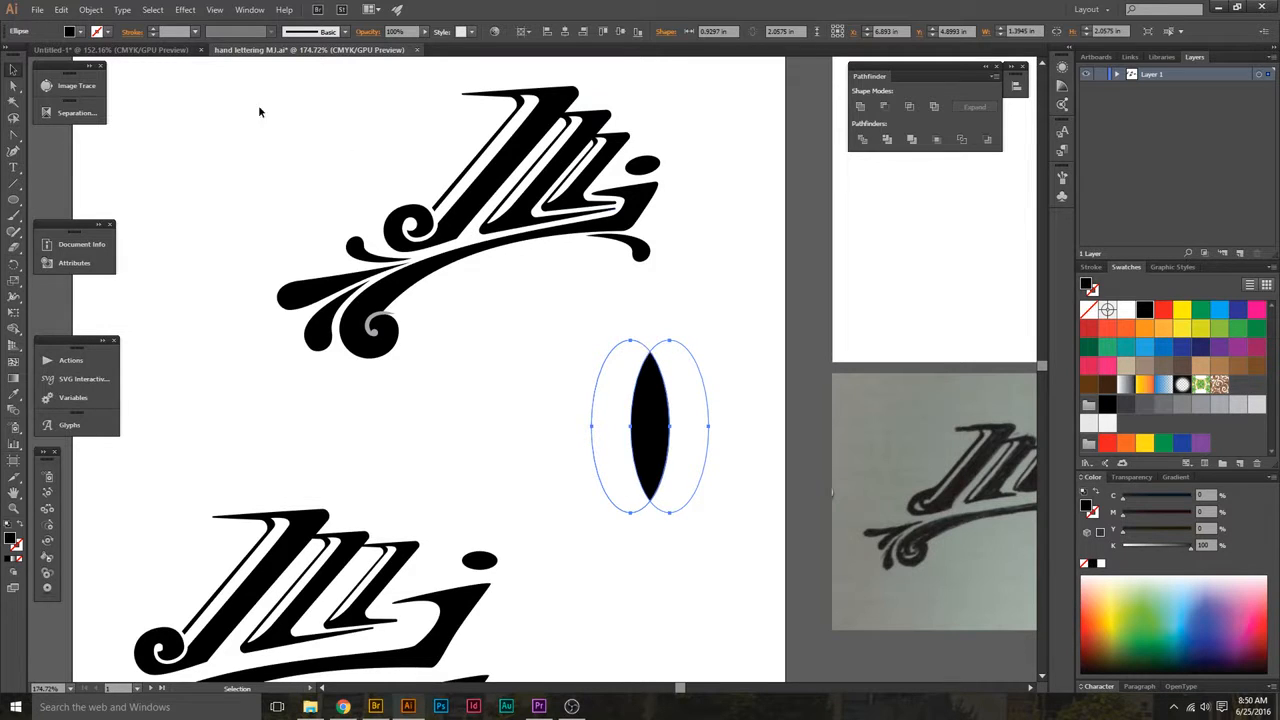
pyautogui.click(90, 9)
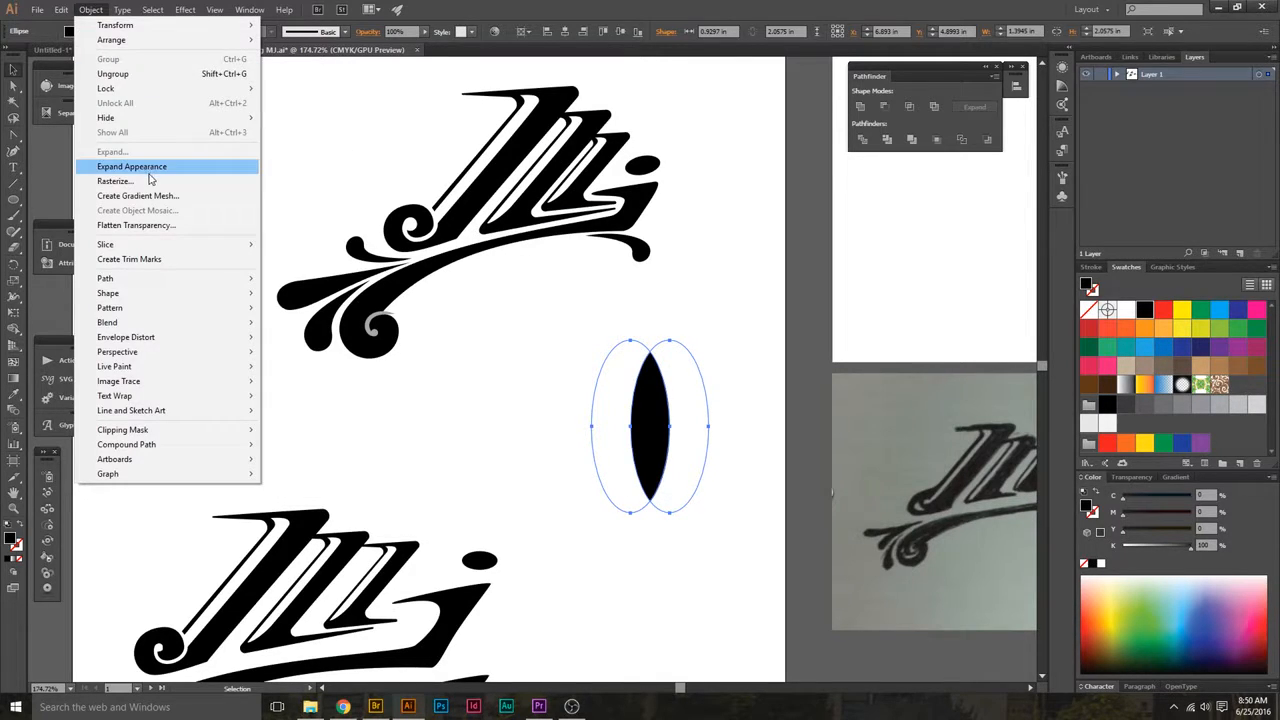
pyautogui.click(150, 172)
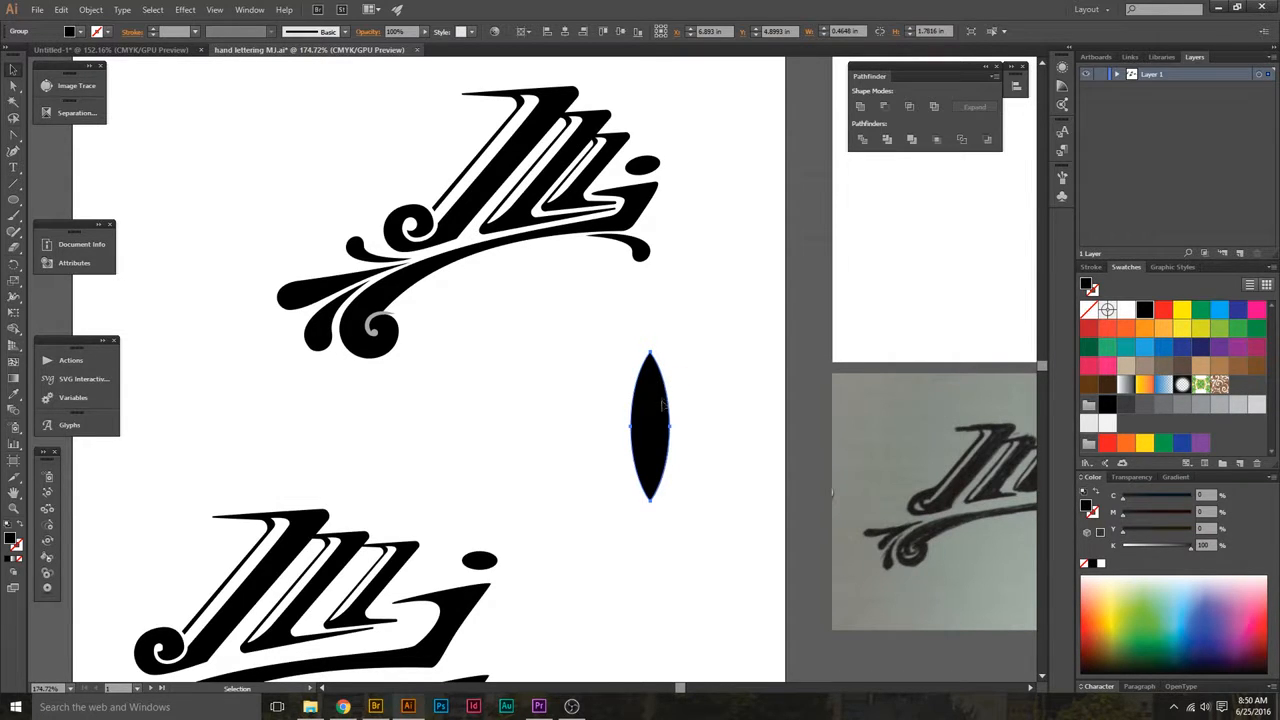
pyautogui.click(709, 356)
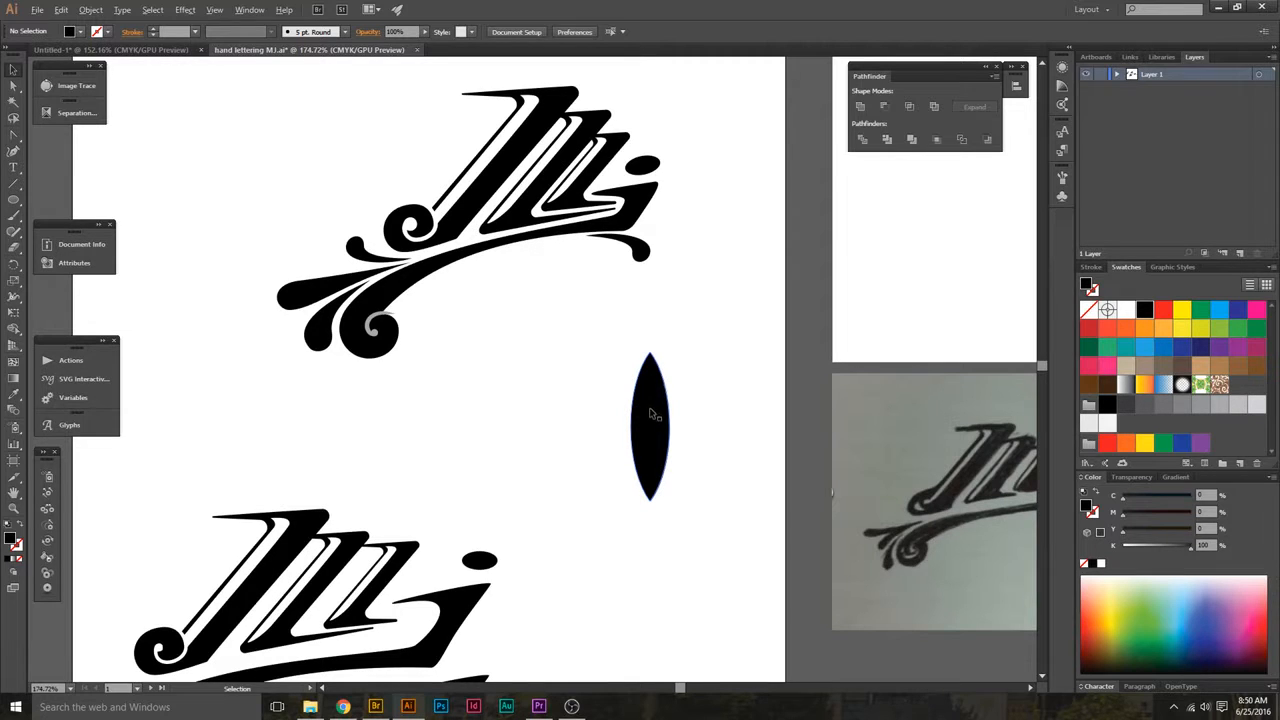
# Duplicate the lens to the left of the original, combine the pair with Unite, and move them slightly up
pyautogui.moveTo(651, 414); pyautogui.dragTo(686, 392)
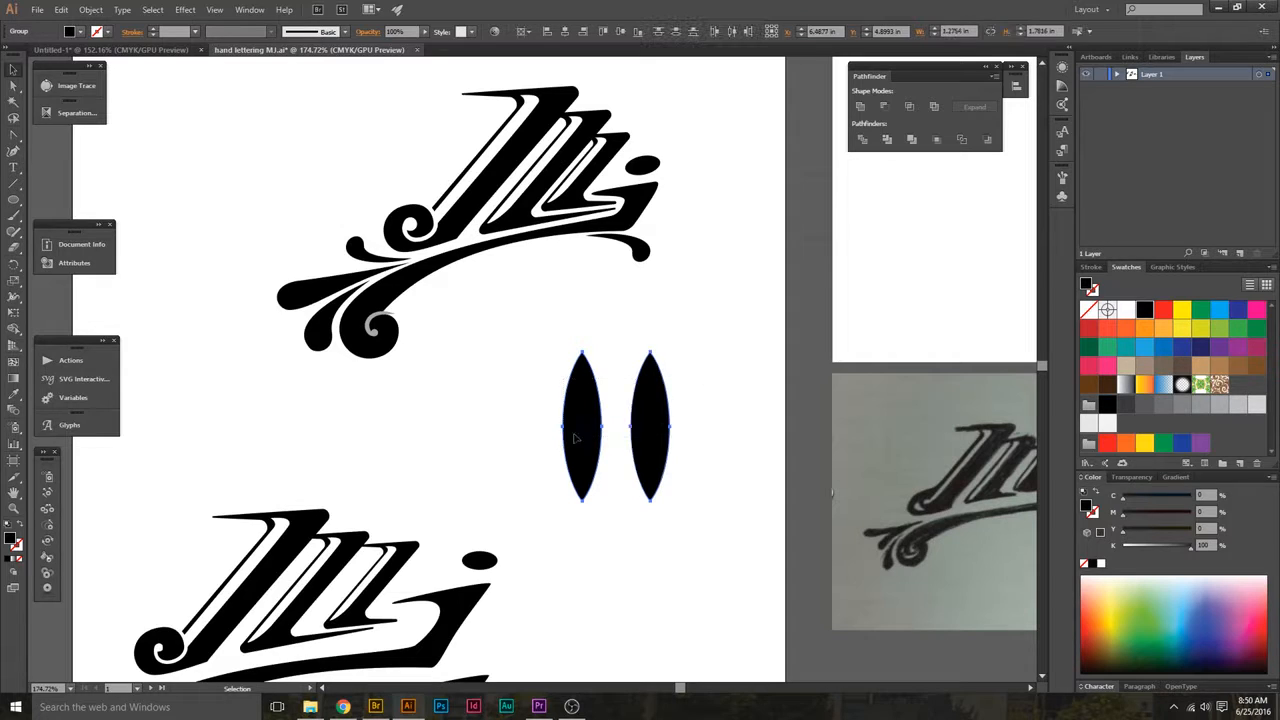
pyautogui.click(861, 107)
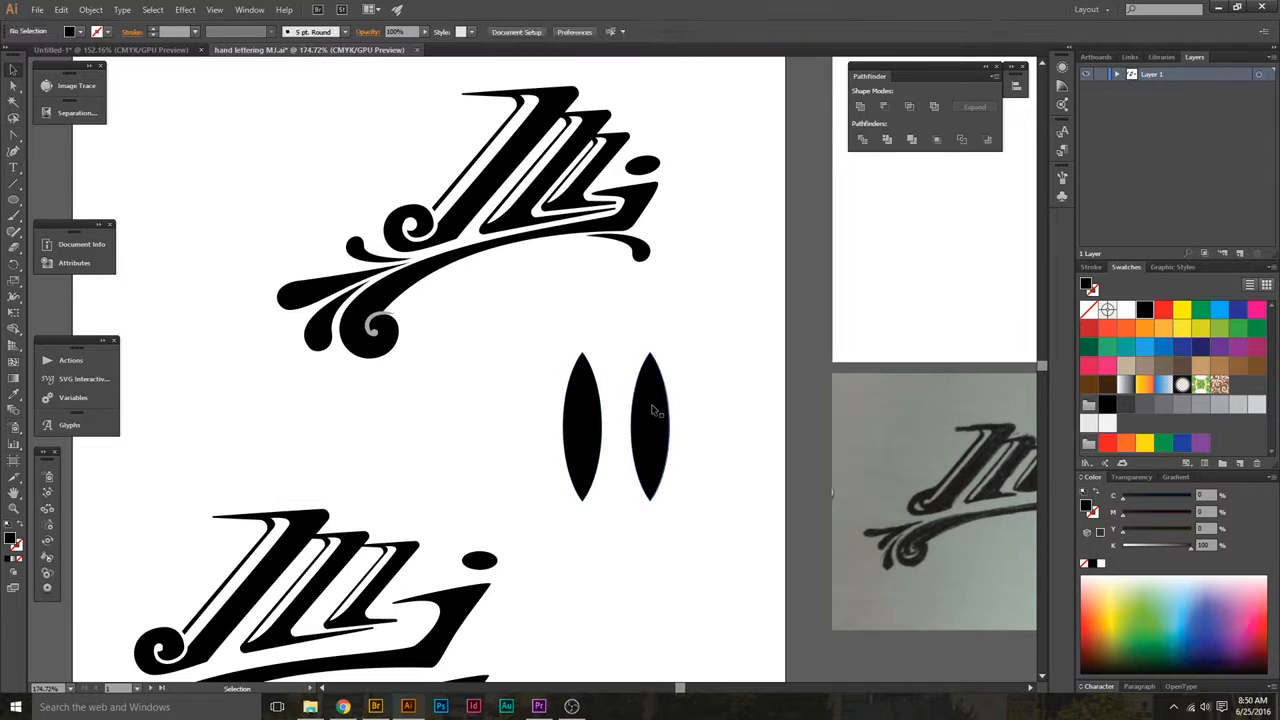
pyautogui.moveTo(656, 428); pyautogui.dragTo(664, 406)
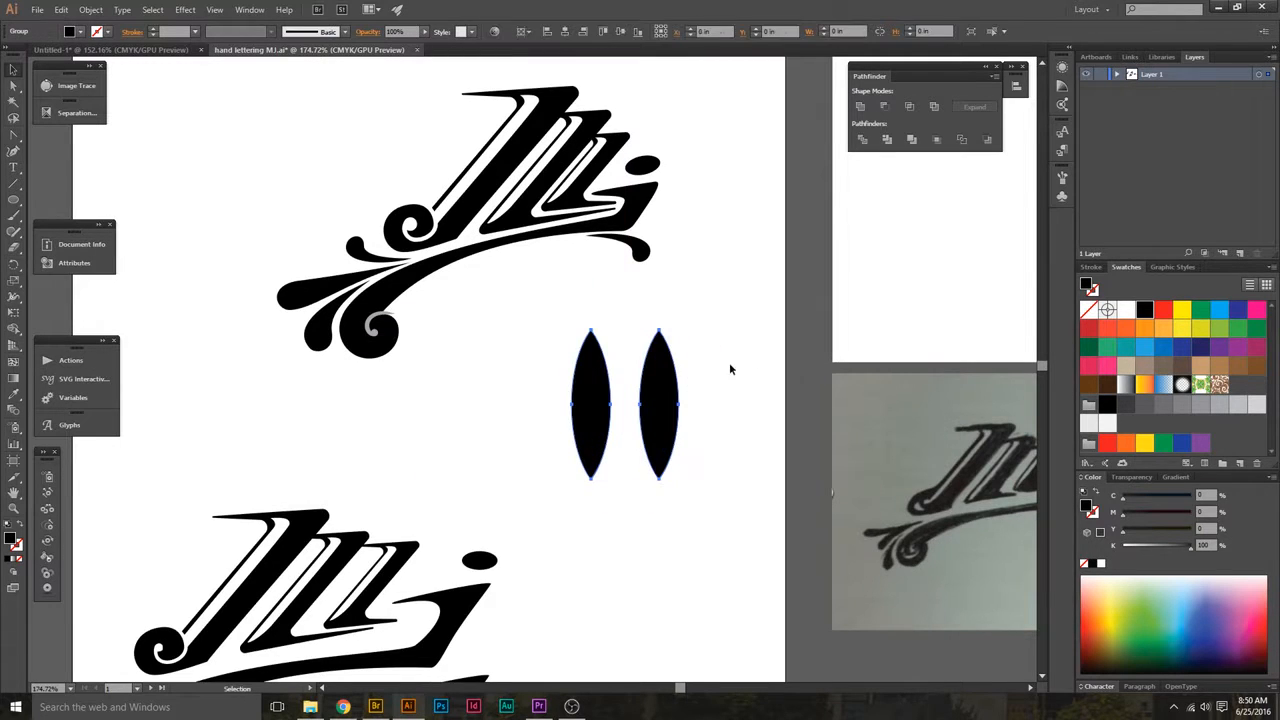
# Ungroup the united lenses and nudge the right lens slightly down on its own
pyautogui.rightClick(661, 373)
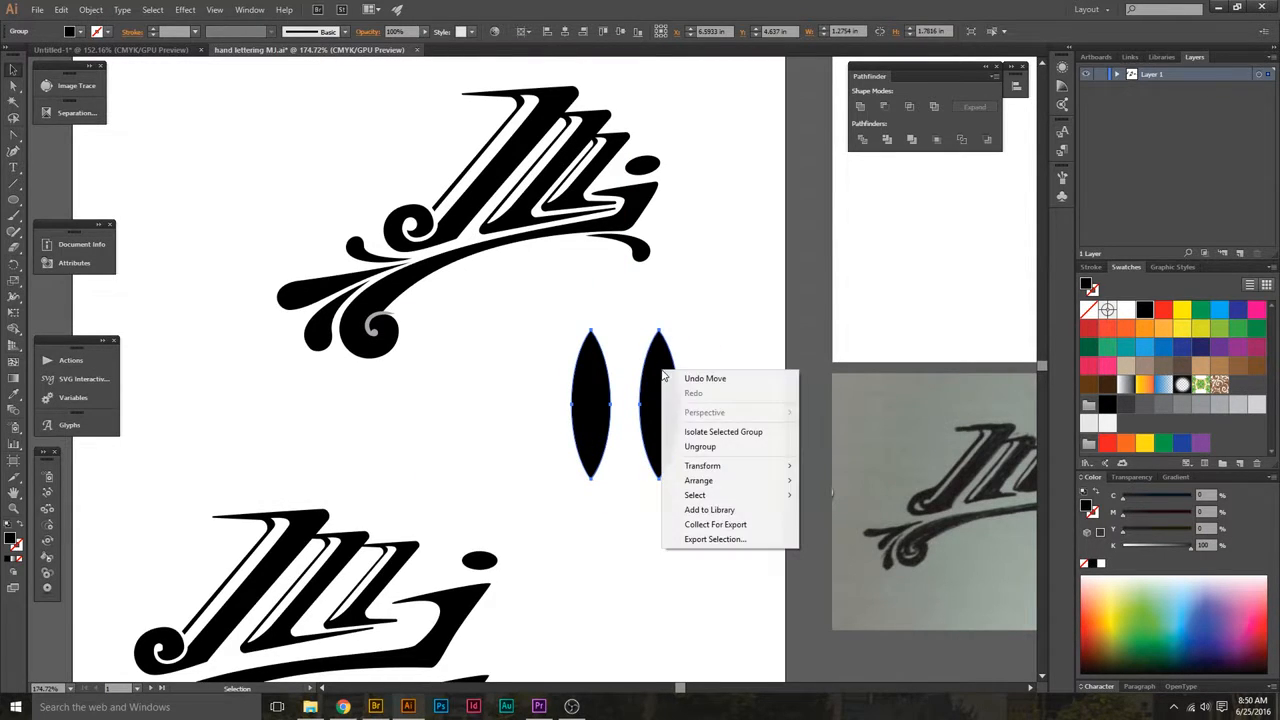
pyautogui.click(700, 446)
pyautogui.moveTo(664, 397)
pyautogui.mouseDown()
pyautogui.moveTo(711, 377)
pyautogui.moveTo(677, 374)
pyautogui.moveTo(660, 389)
pyautogui.mouseUp()
# Make a compound path from the two separate lens shapes
pyautogui.keyDown('shift'); pyautogui.click(578, 413); pyautogui.keyUp('shift')
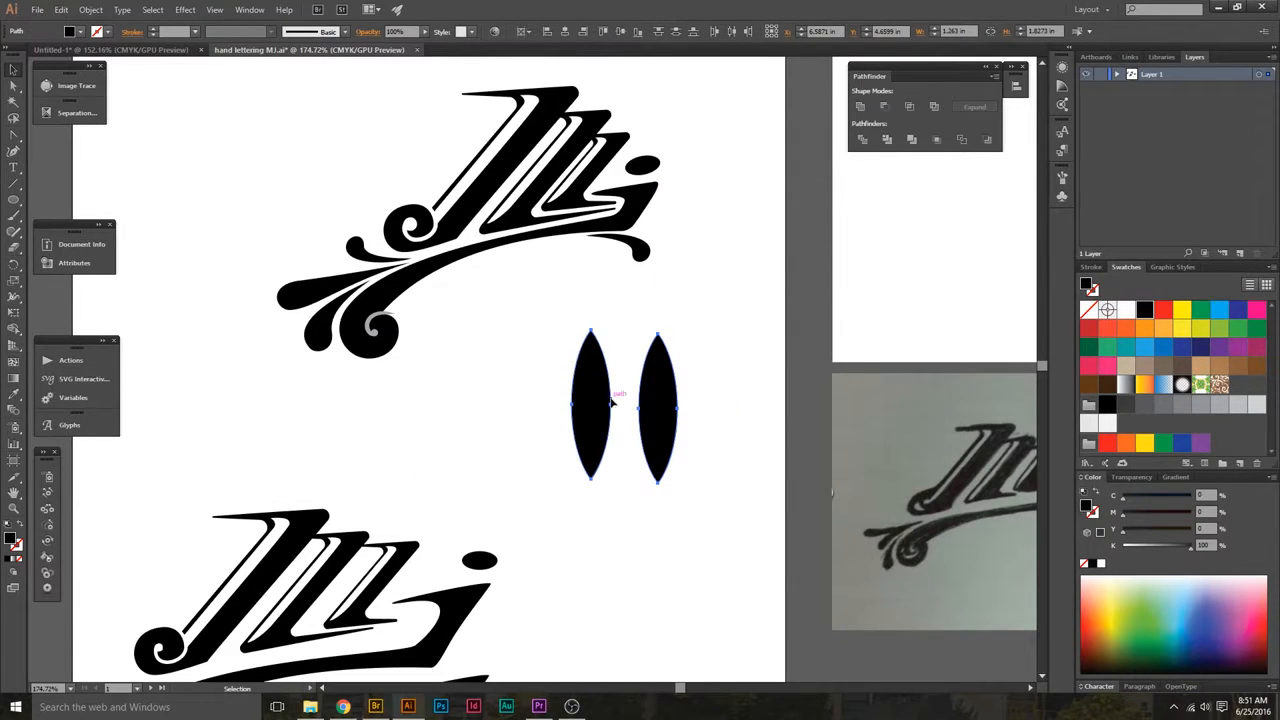
pyautogui.press('a')
pyautogui.hotkey('ctrl', '8')
pyautogui.press('v')
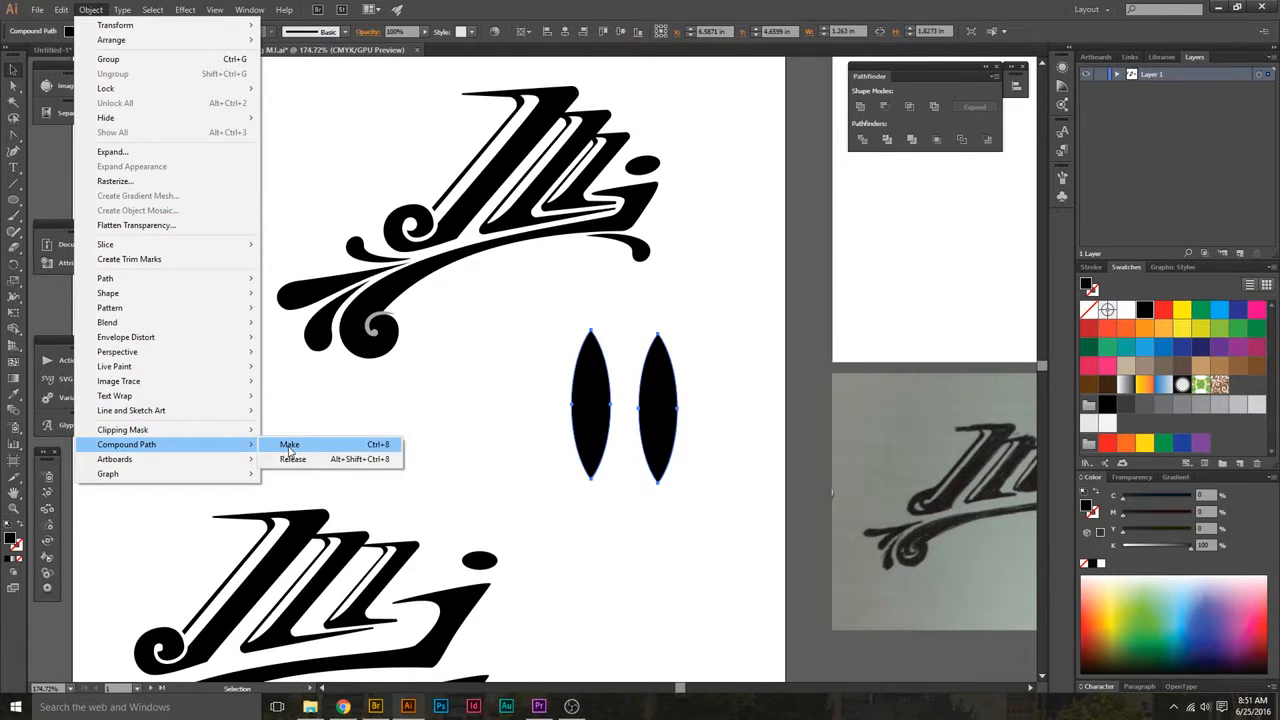
pyautogui.click(290, 444)
pyautogui.click(694, 406)
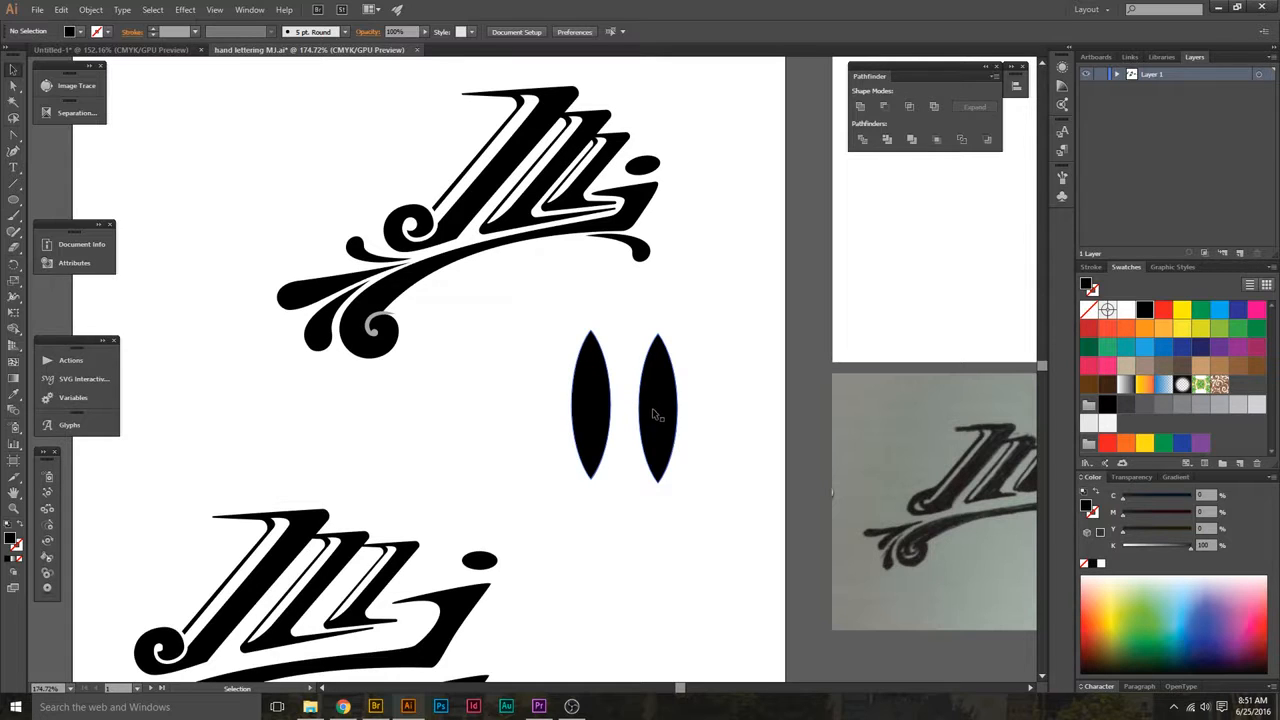
# Draw a black circle about 2.53 in wide covering the two-lens compound path
pyautogui.moveTo(652, 408); pyautogui.dragTo(702, 508)
pyautogui.press('l')
pyautogui.press('v')
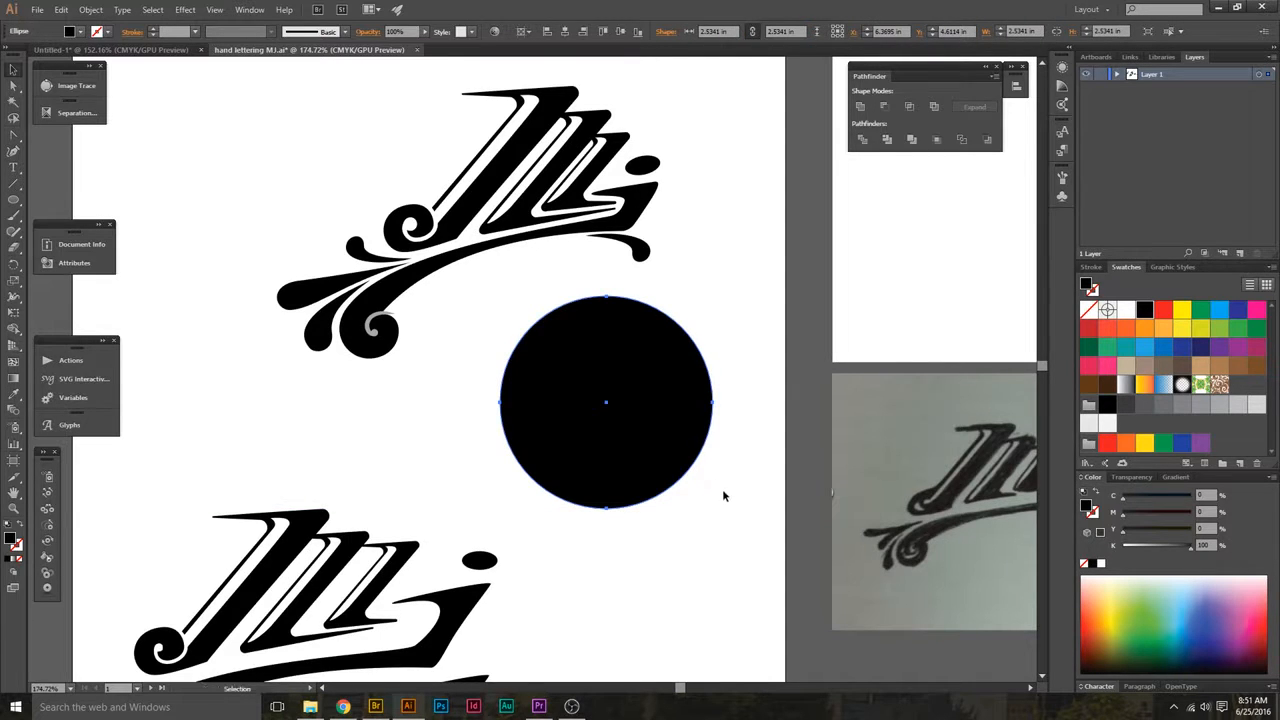
# With the circle behind the lenses, cut both lens shapes out of it using Minus Front
pyautogui.keyDown('shift'); pyautogui.click(643, 404); pyautogui.keyUp('shift')
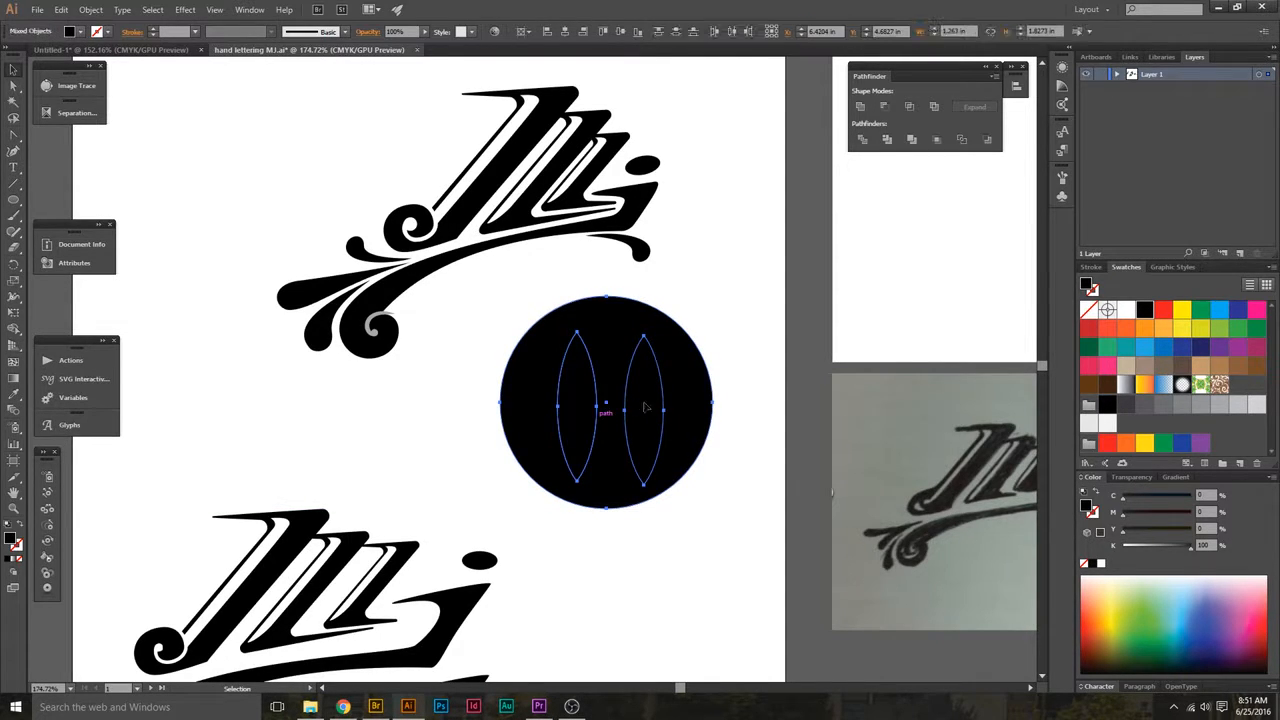
pyautogui.click(885, 107)
pyautogui.hotkey('ctrl', 'shift', 'a')
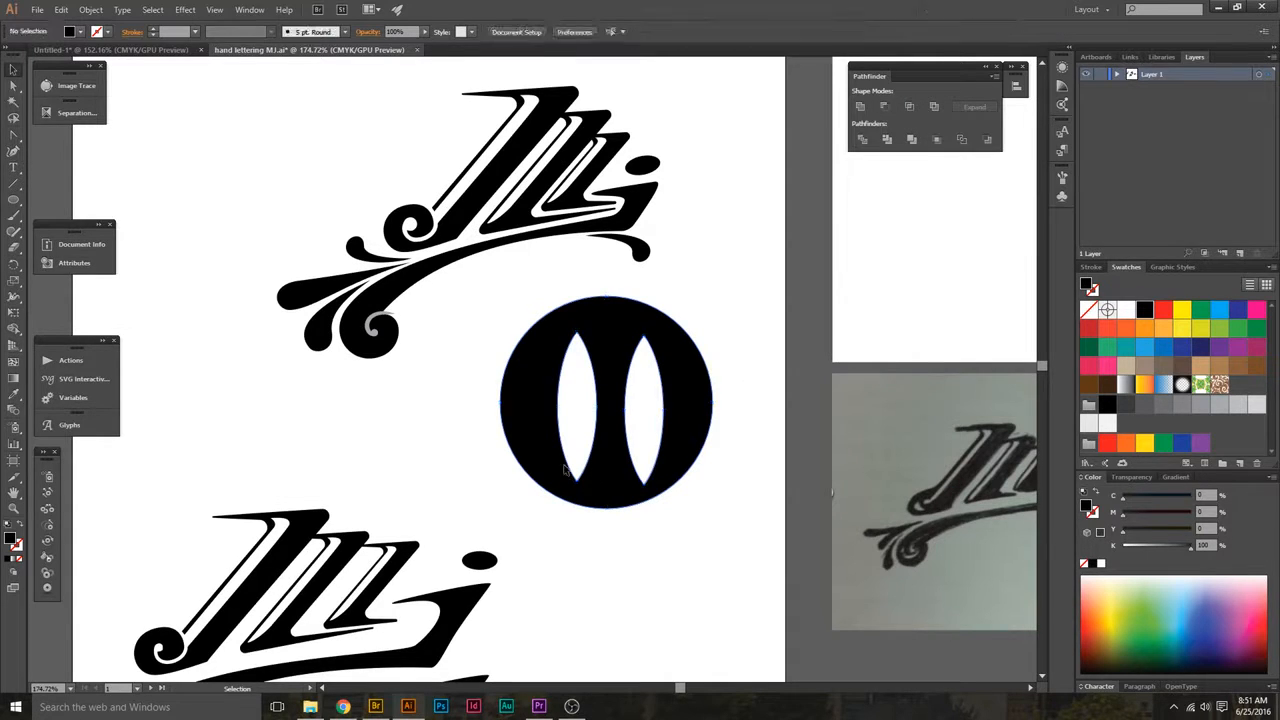